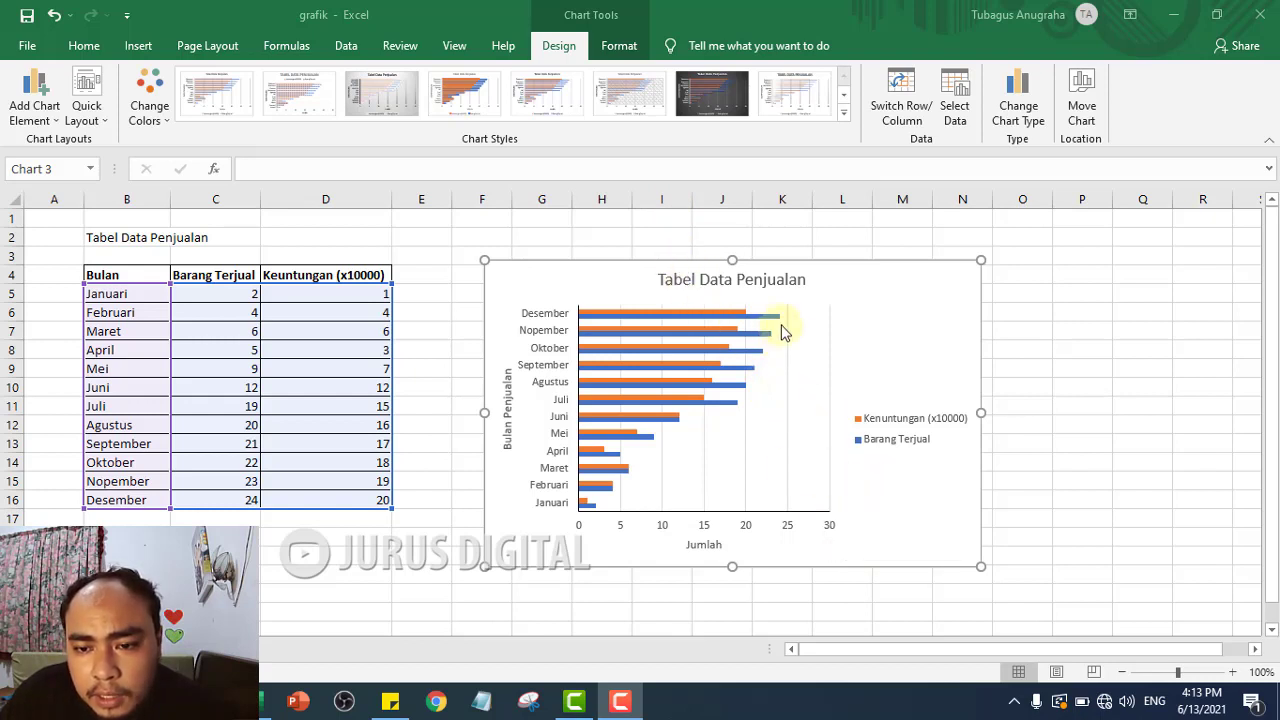
# - Change the Tabel Data Penjualan bar chart to a Clustered Column chart with months along the bottom
pyautogui.click(828, 528)
pyautogui.click(835, 529)
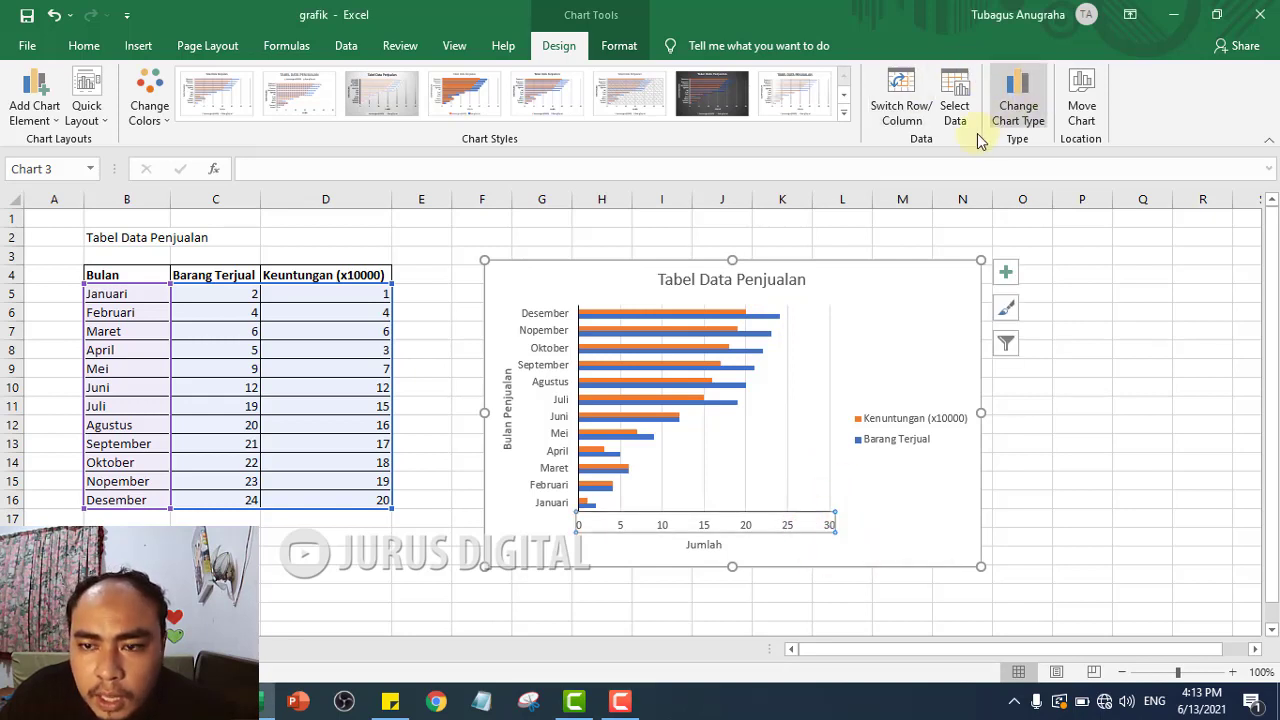
pyautogui.click(1020, 108)
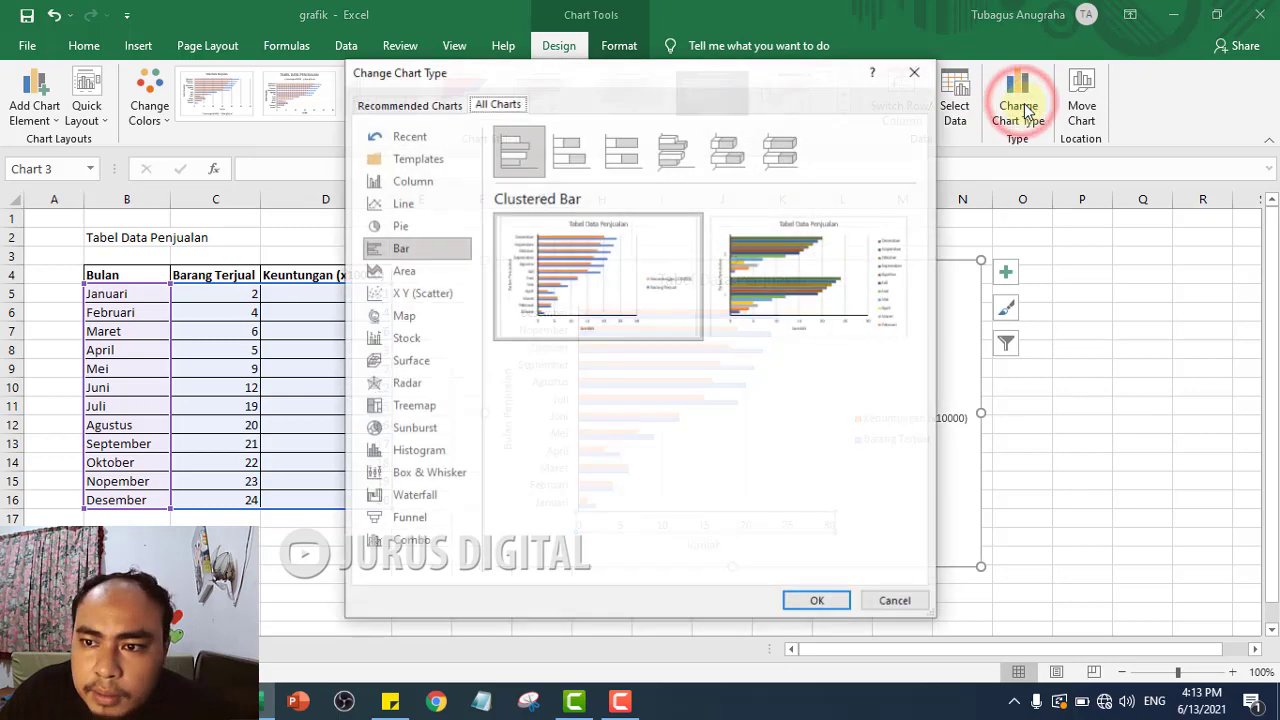
pyautogui.click(390, 186)
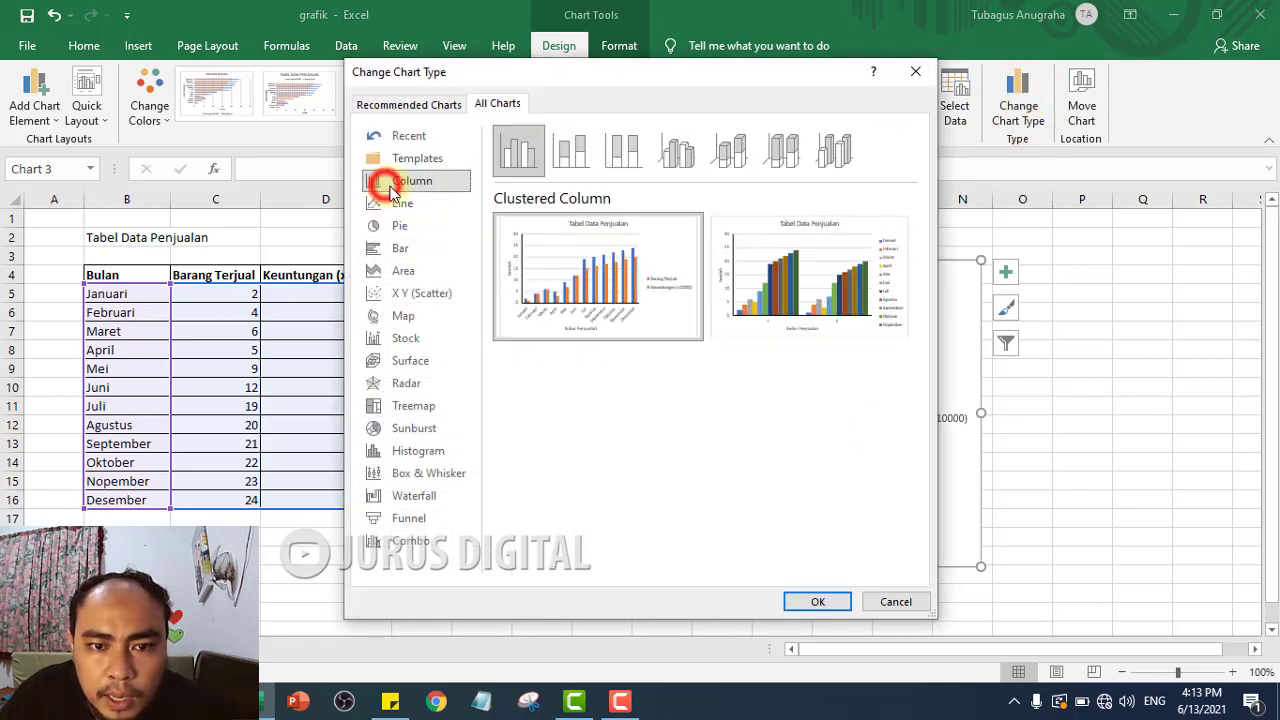
pyautogui.click(800, 603)
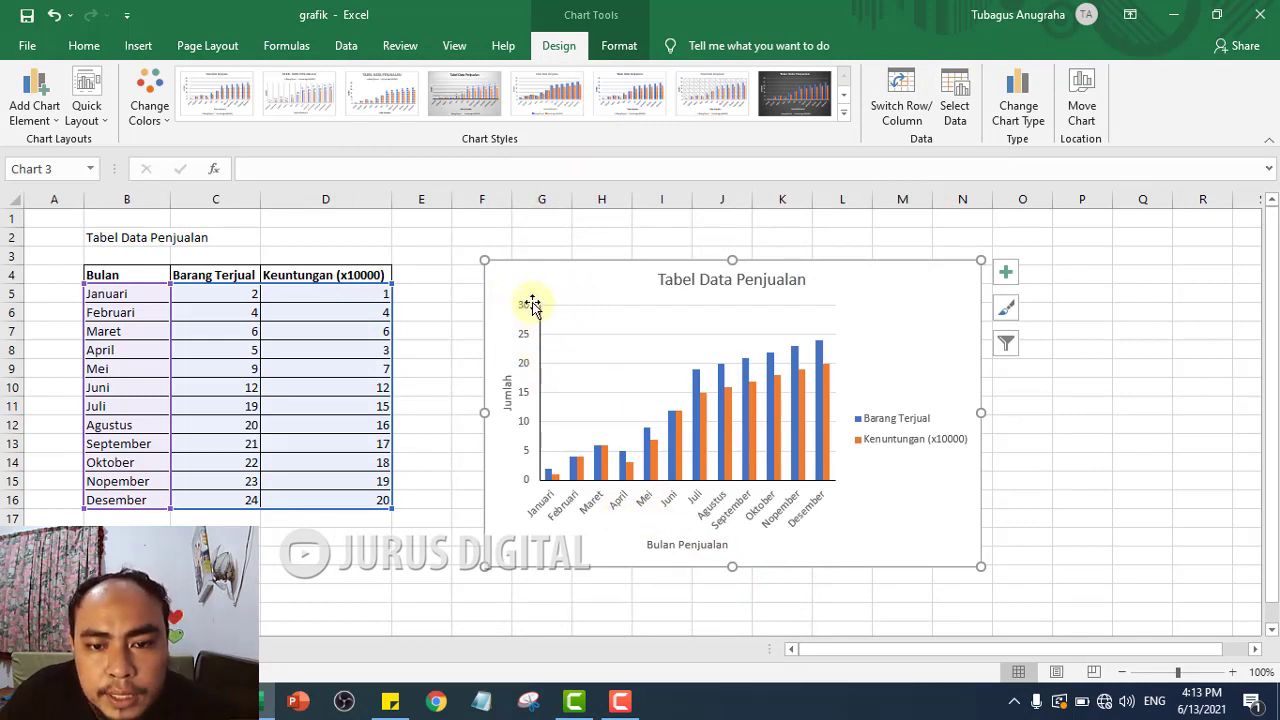
# - Set the vertical Jumlah axis Bounds Maximum to 25 in Format Axis
pyautogui.click(527, 311)
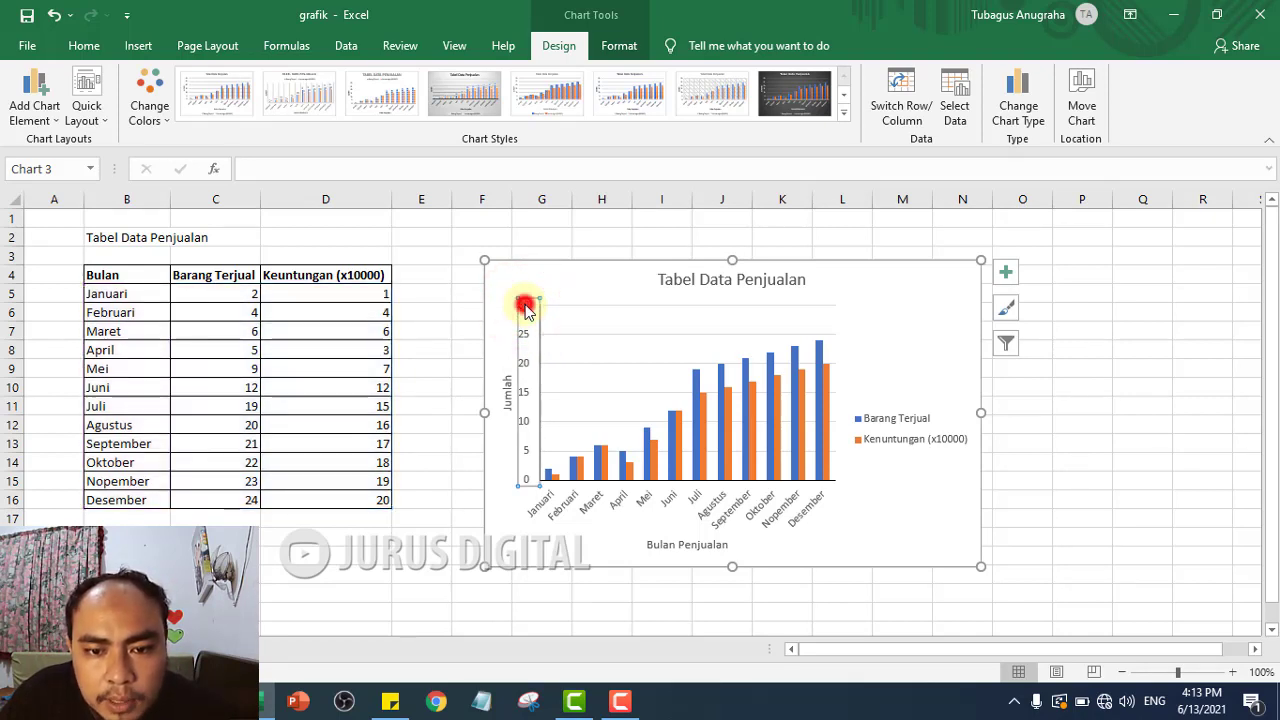
pyautogui.doubleClick(527, 311)
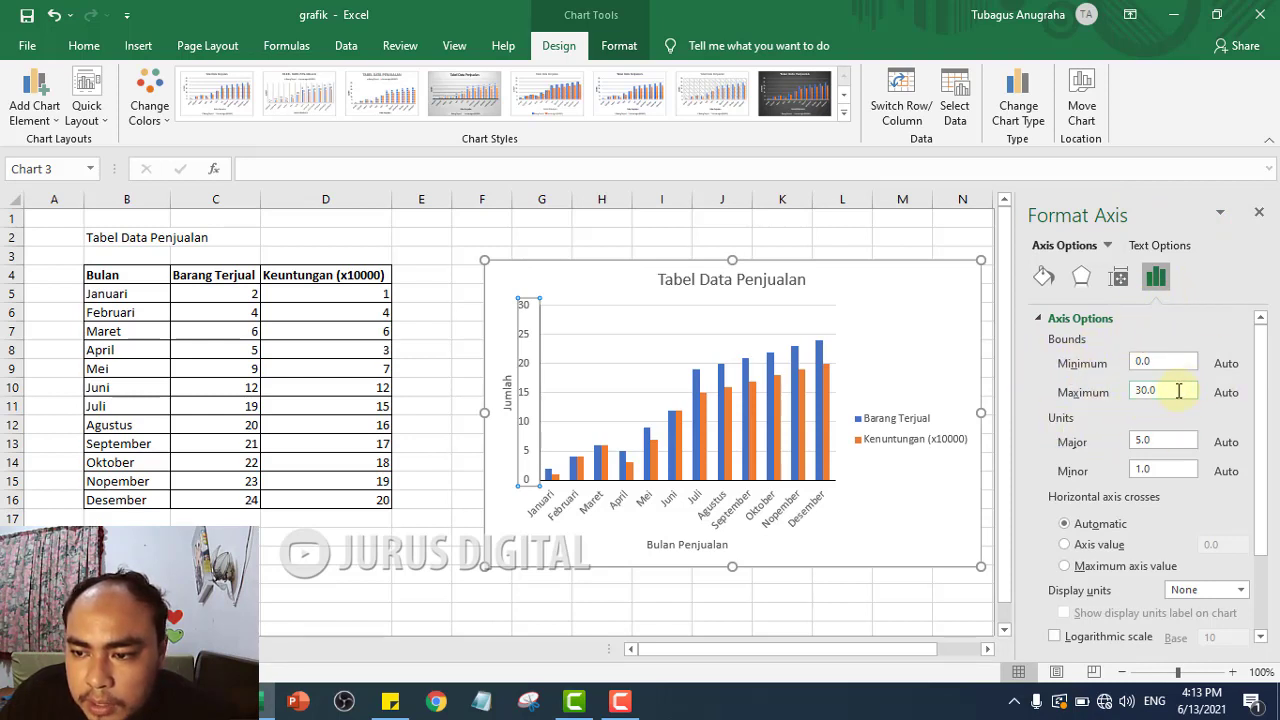
pyautogui.click(1172, 390)
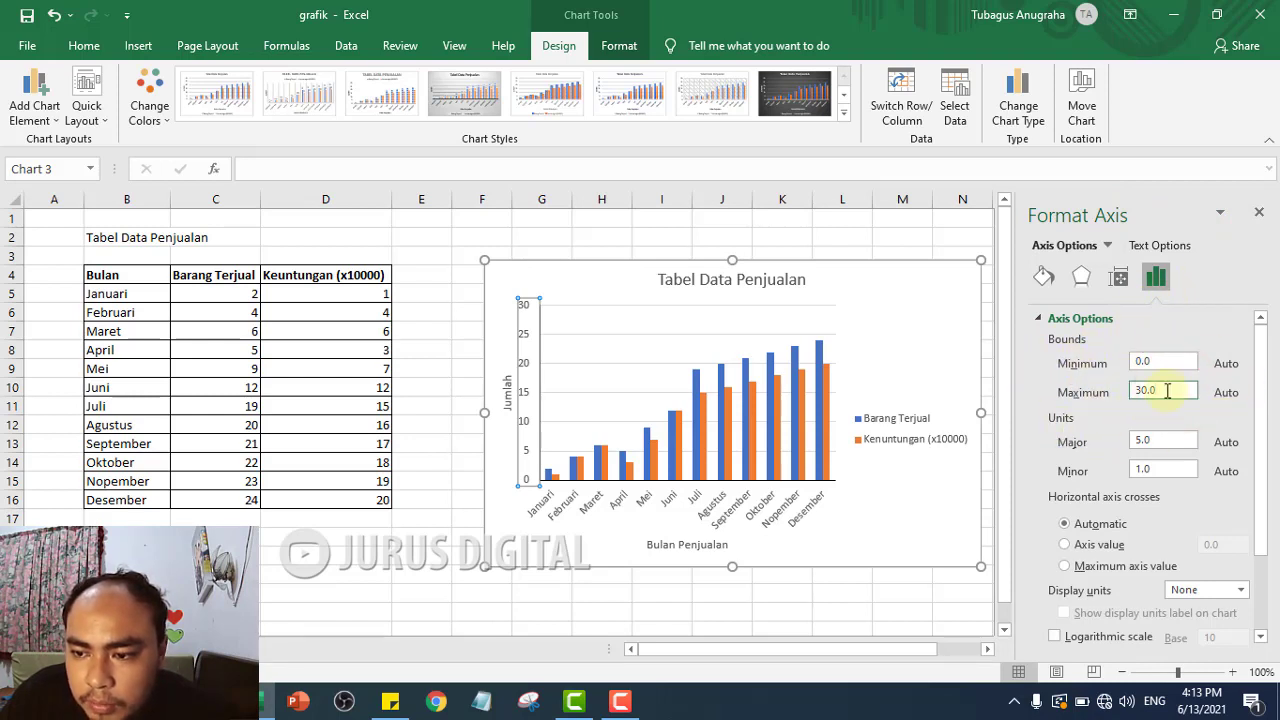
pyautogui.moveTo(1165, 390); pyautogui.dragTo(1122, 390)
pyautogui.write('25')
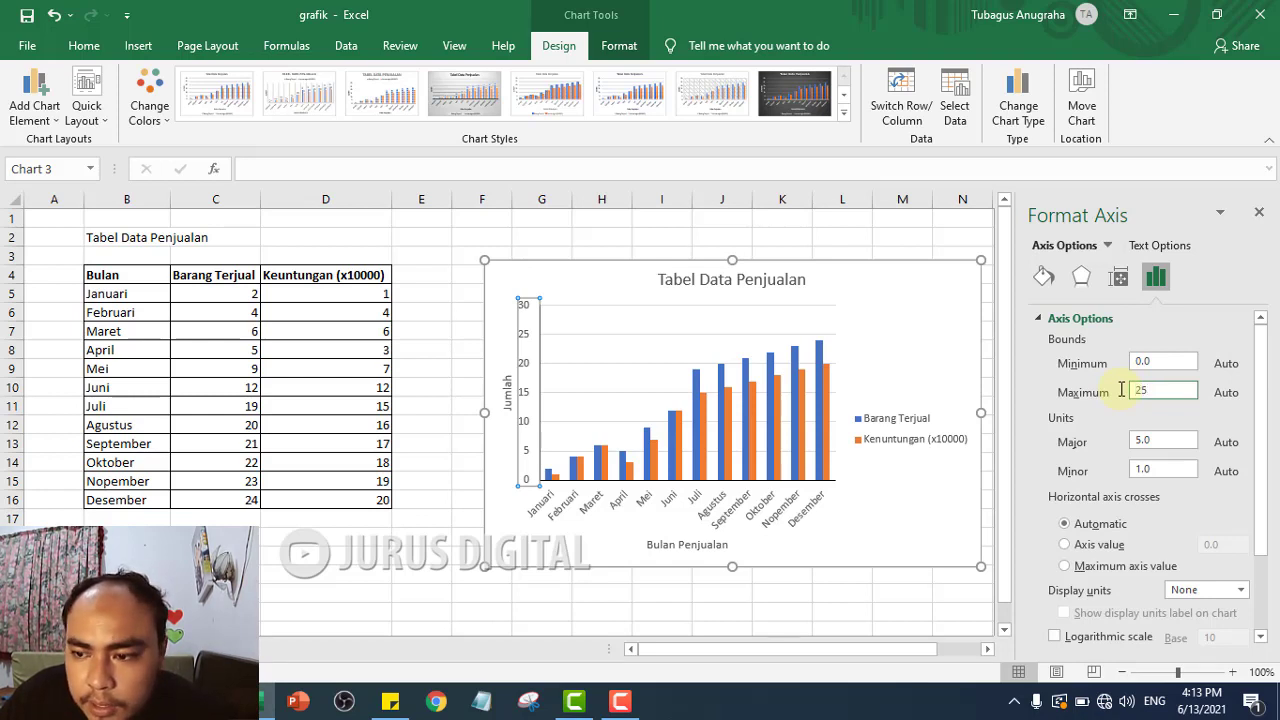
pyautogui.press('Return')
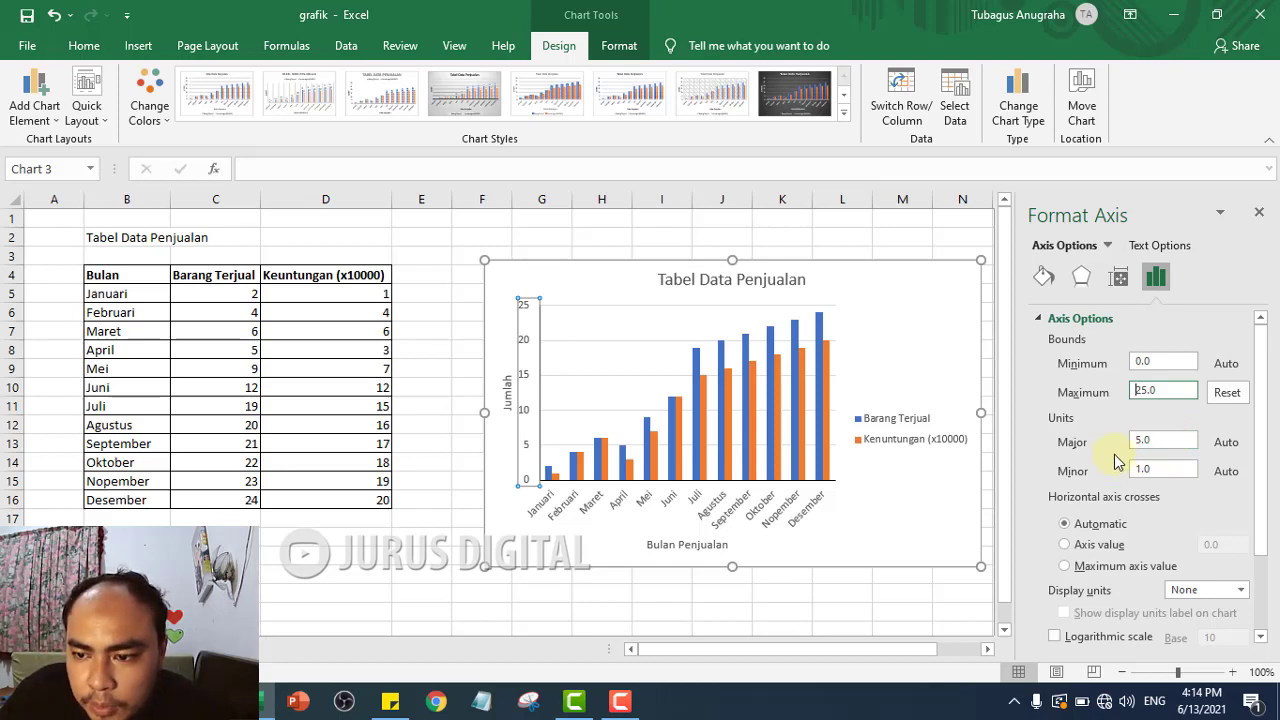
# - Try vertical axis major units of 3 and then 1, resetting to automatic in between
pyautogui.doubleClick(1158, 436)
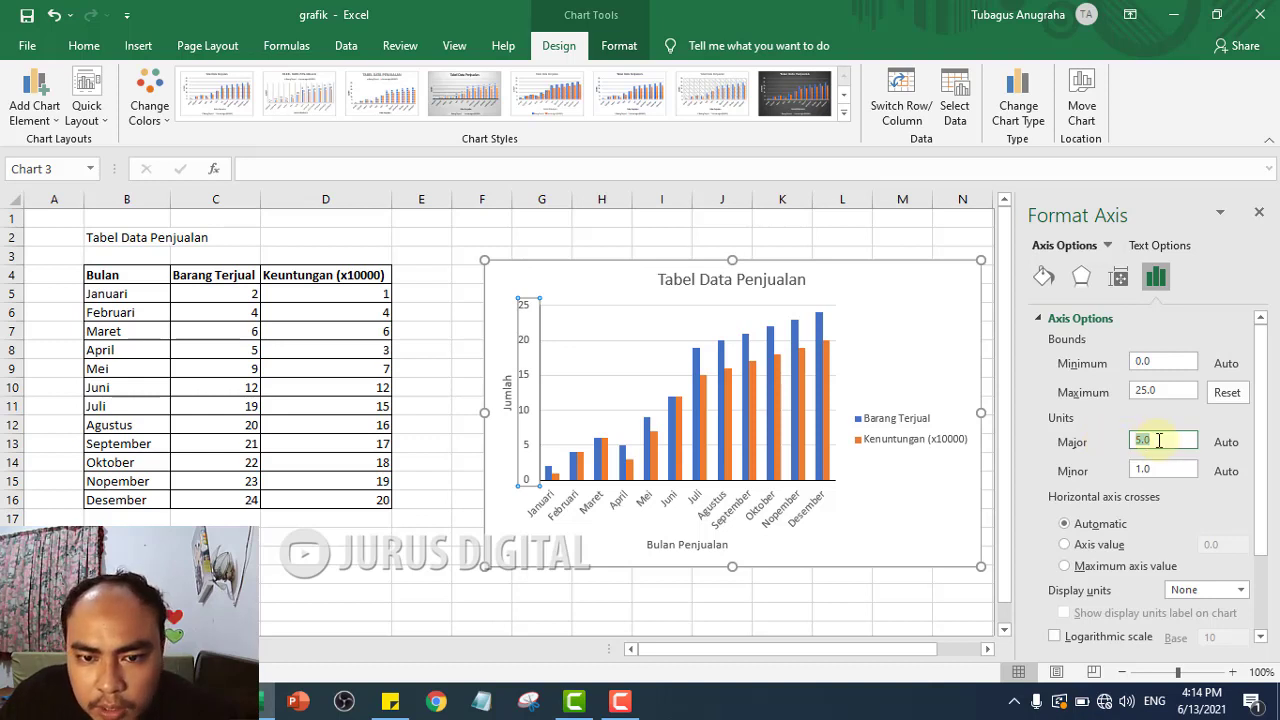
pyautogui.write('3')
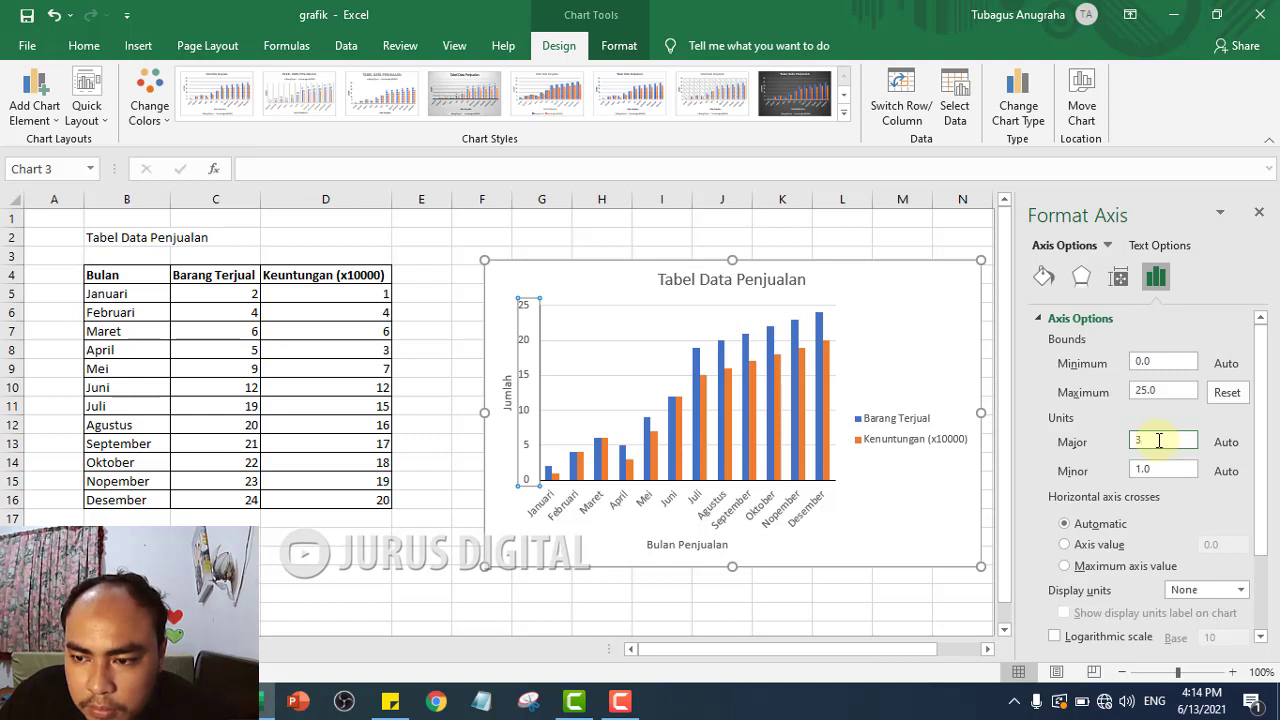
pyautogui.press('Return')
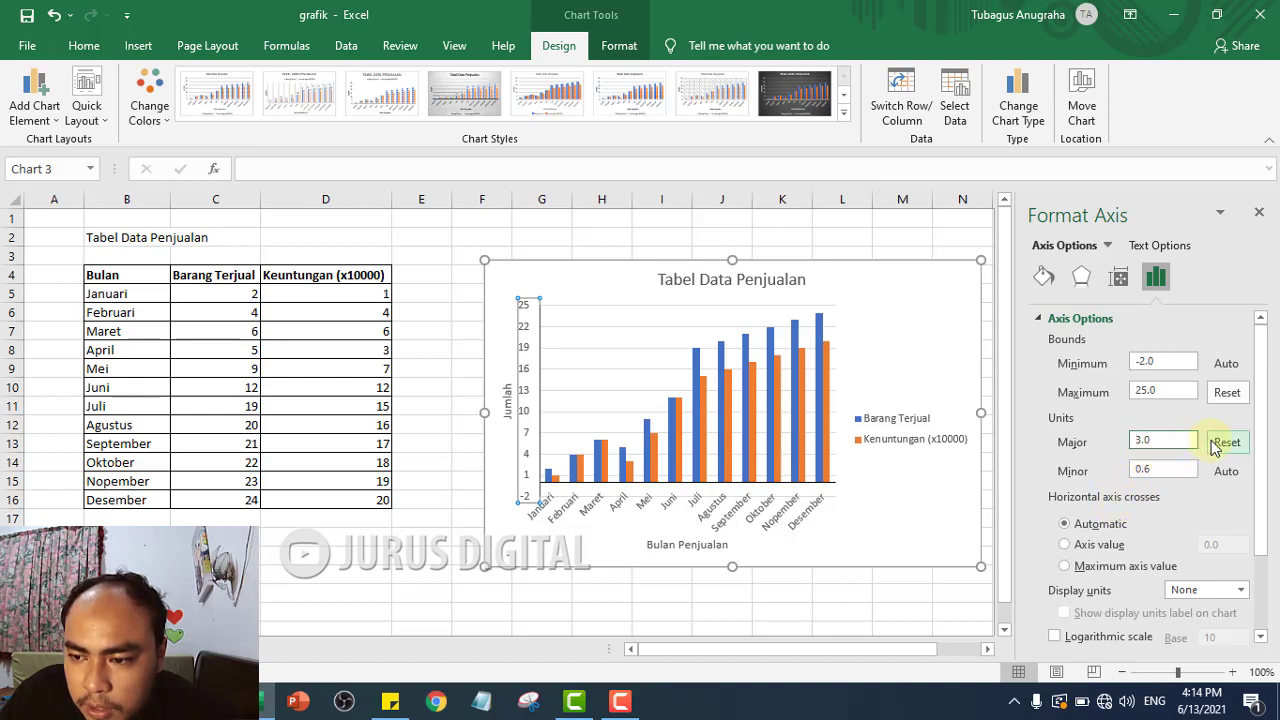
pyautogui.click(1213, 442)
pyautogui.click(1165, 440)
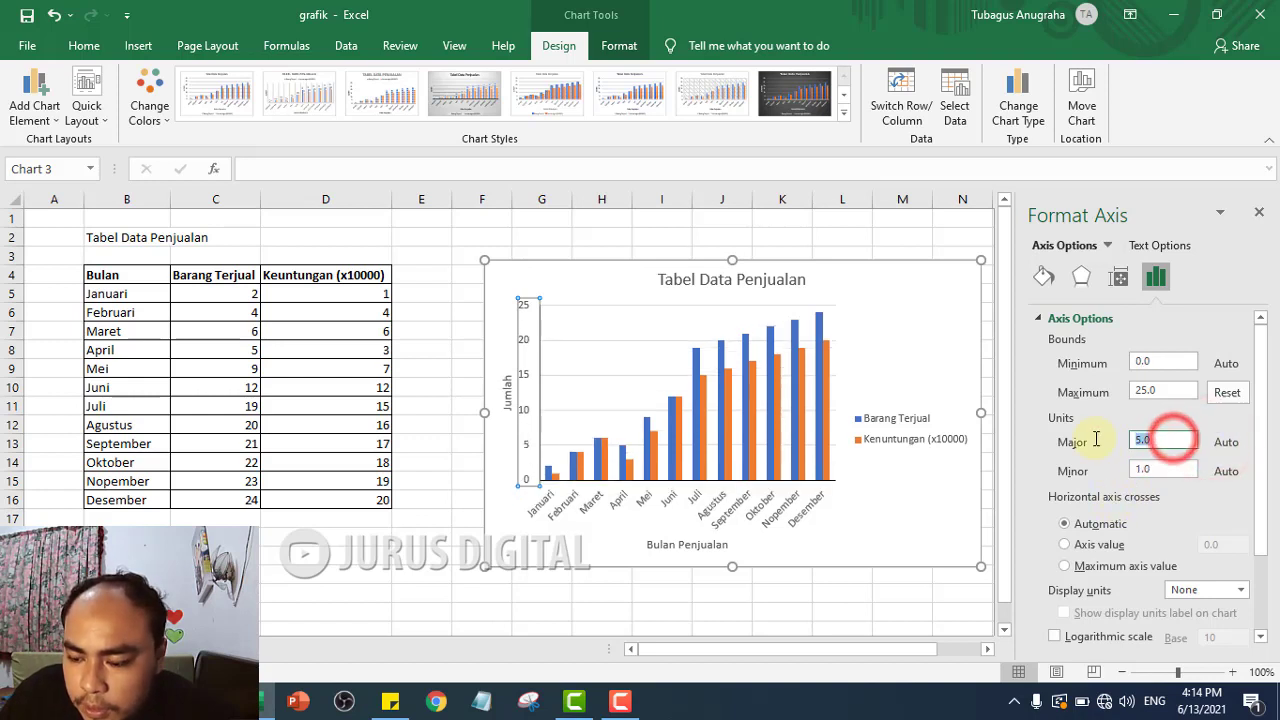
pyautogui.write('1')
pyautogui.press('Return')
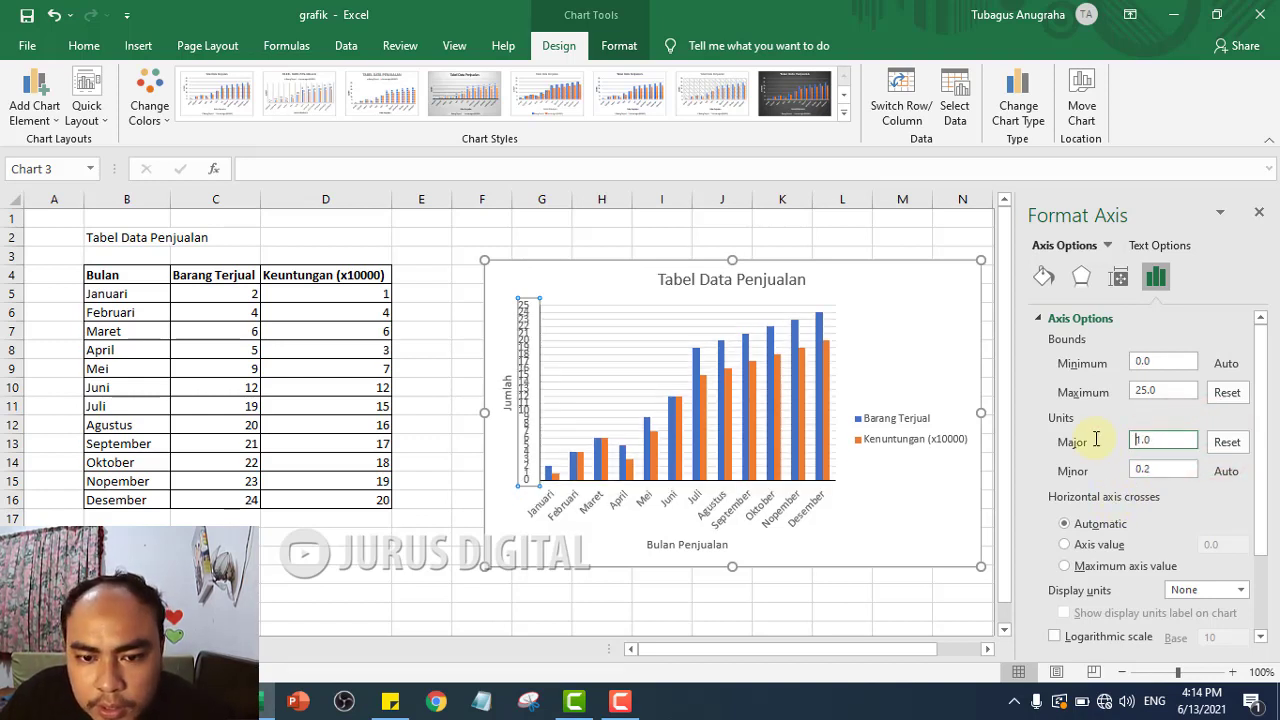
# - Set the vertical axis major unit to 2 and select the 25.0 maximum
pyautogui.click(1174, 443)
pyautogui.write('2')
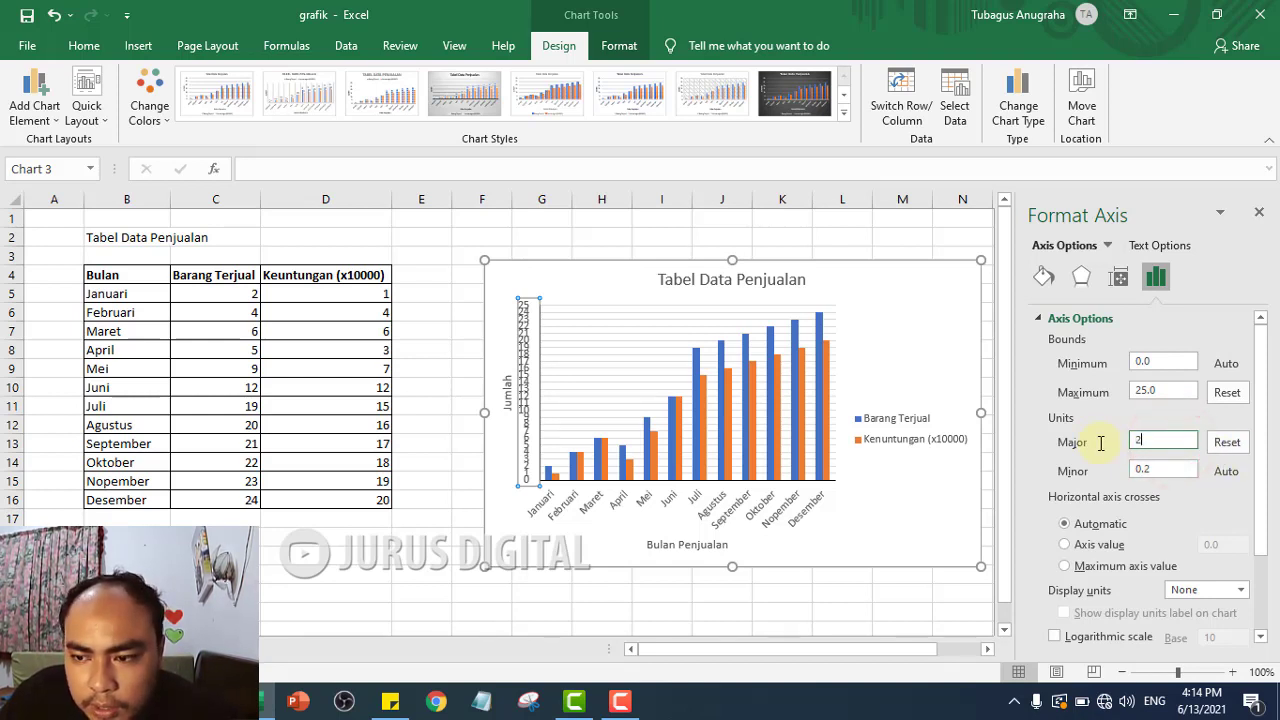
pyautogui.press('Return')
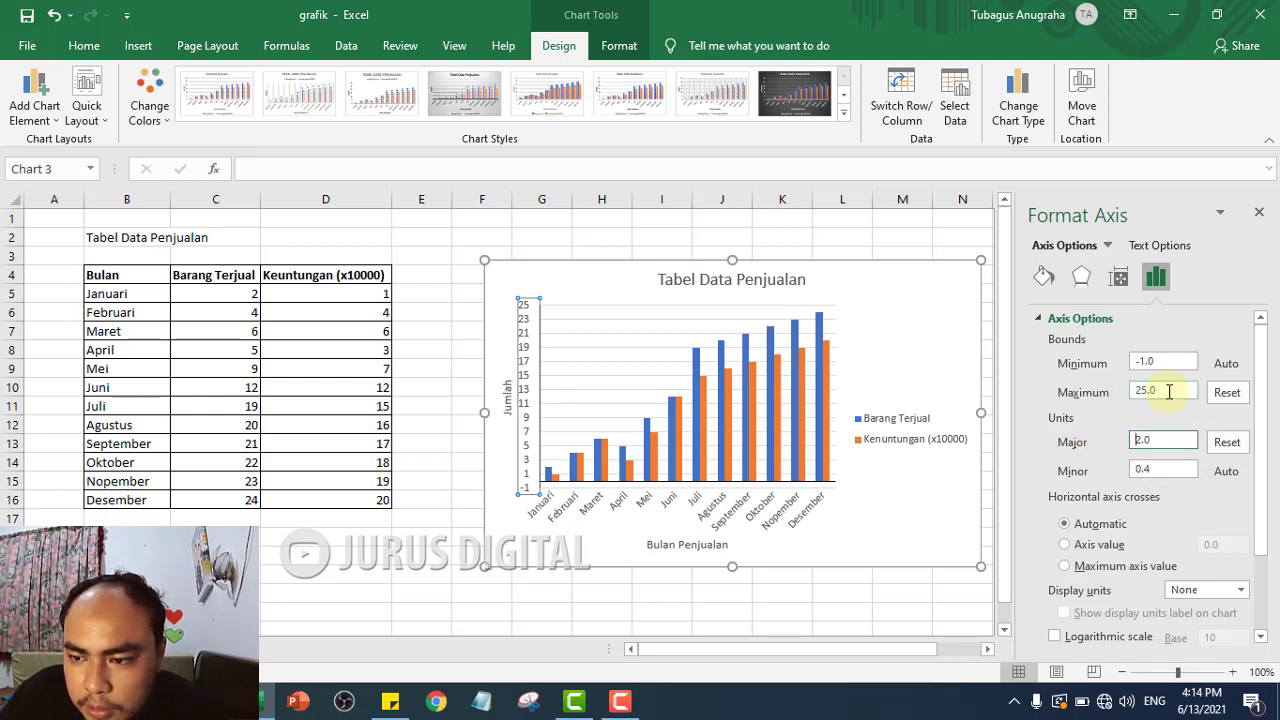
pyautogui.moveTo(1168, 391); pyautogui.dragTo(1110, 393)
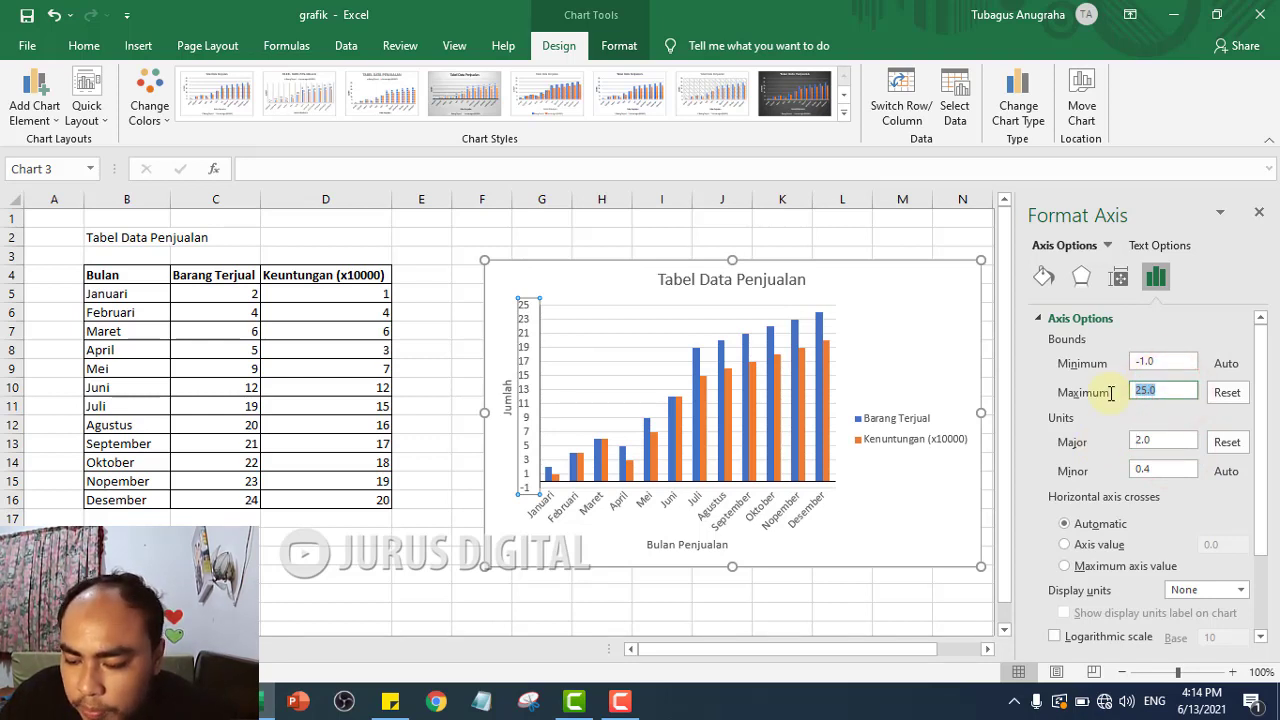
# - Change the vertical axis maximum to 24 and look through the remaining axis options
pyautogui.write('24')
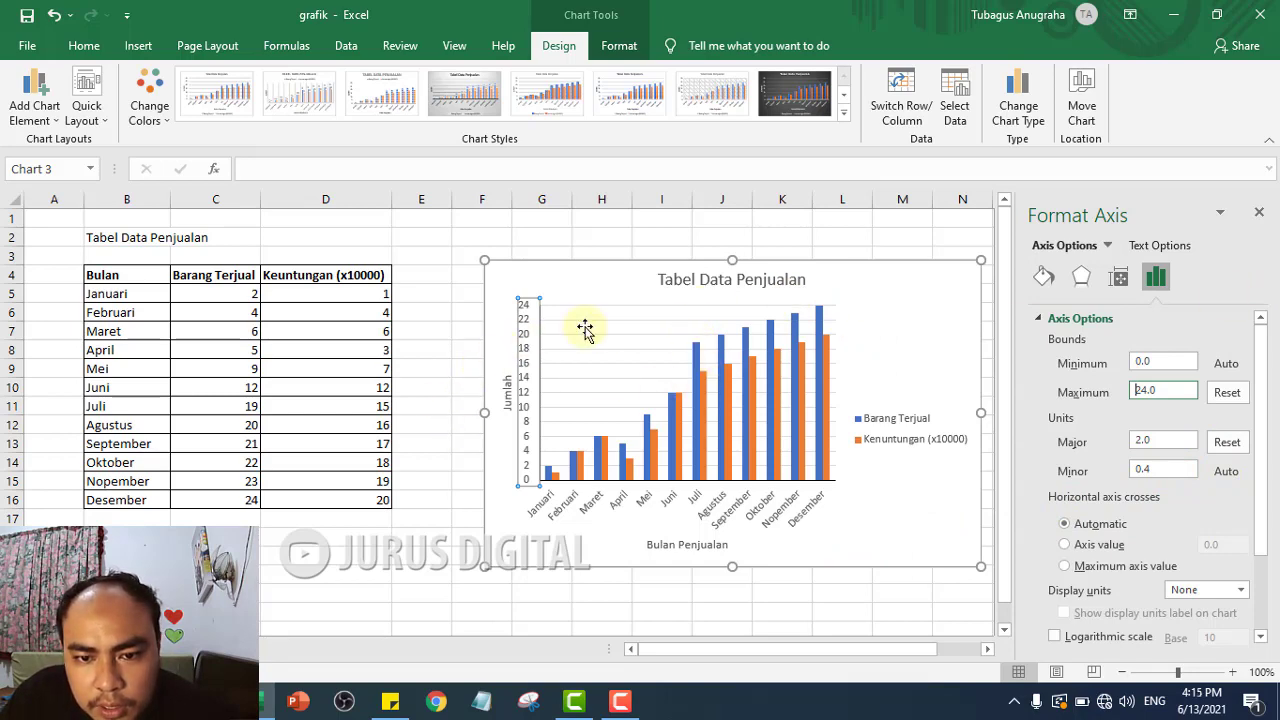
pyautogui.scroll(-1, 1278, 513)
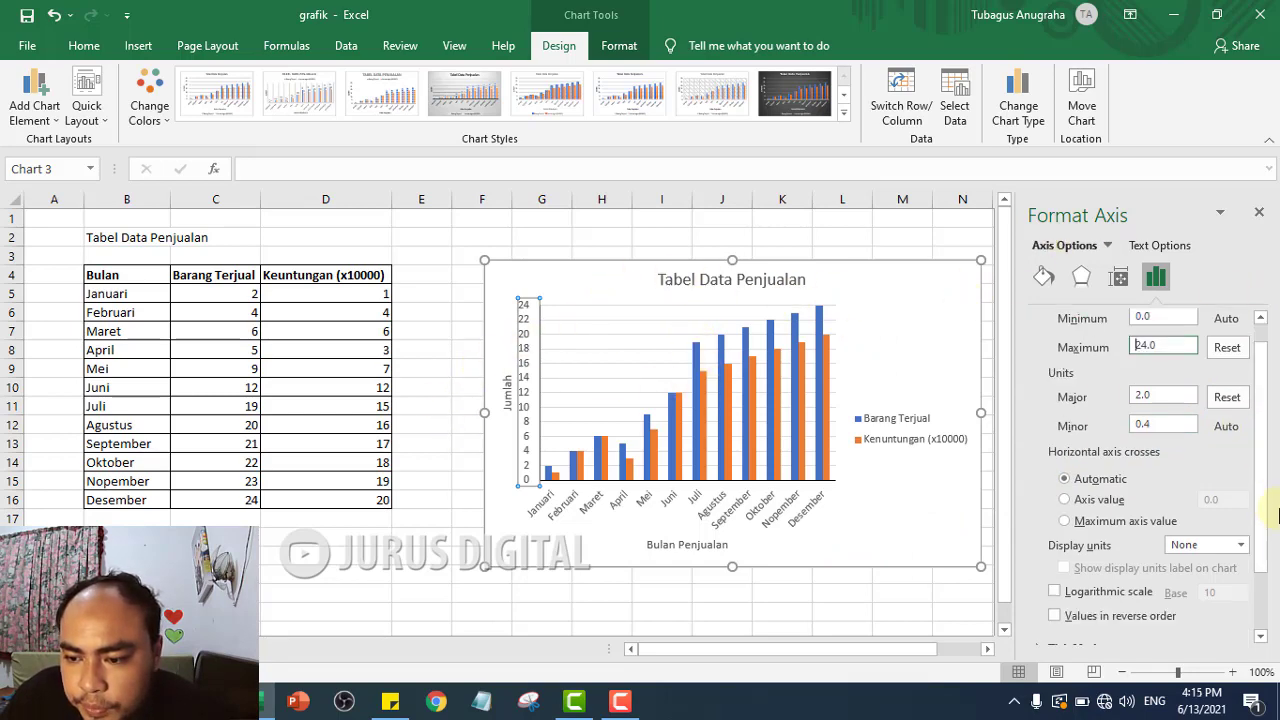
pyautogui.scroll(-1, 1250, 500)
pyautogui.scroll(-2, 1183, 452)
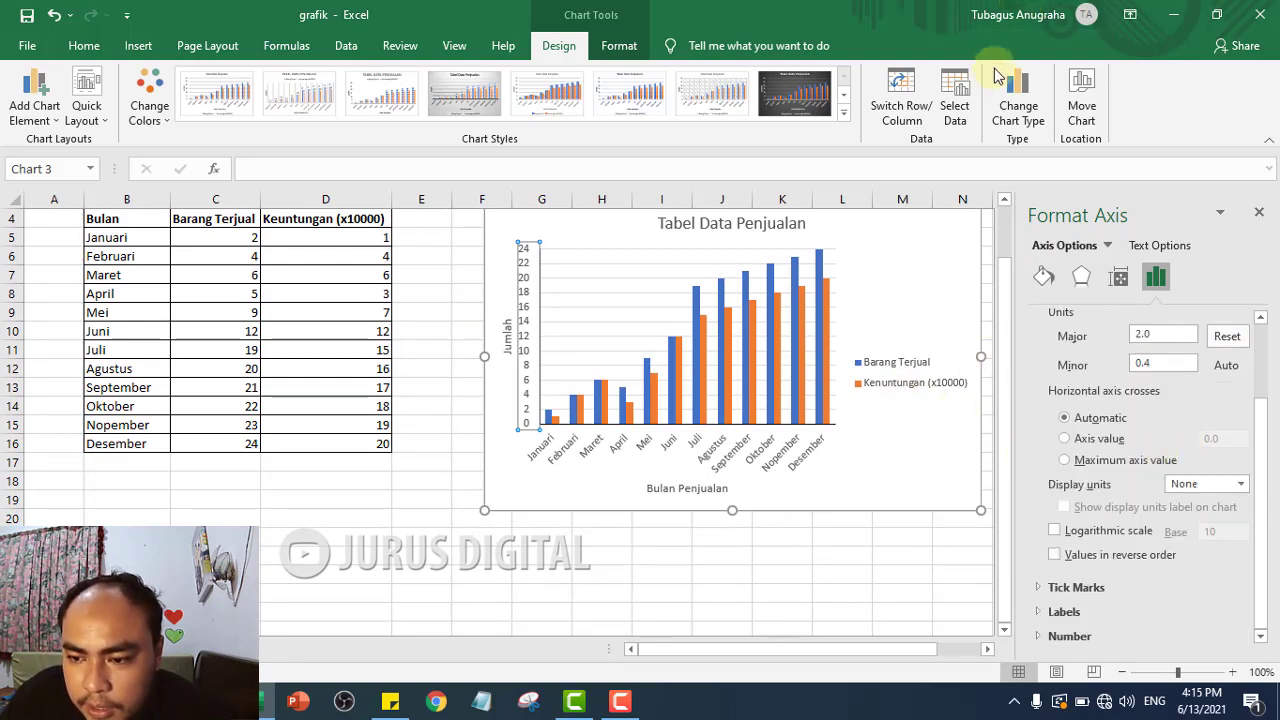
pyautogui.scroll(2, 1157, 518)
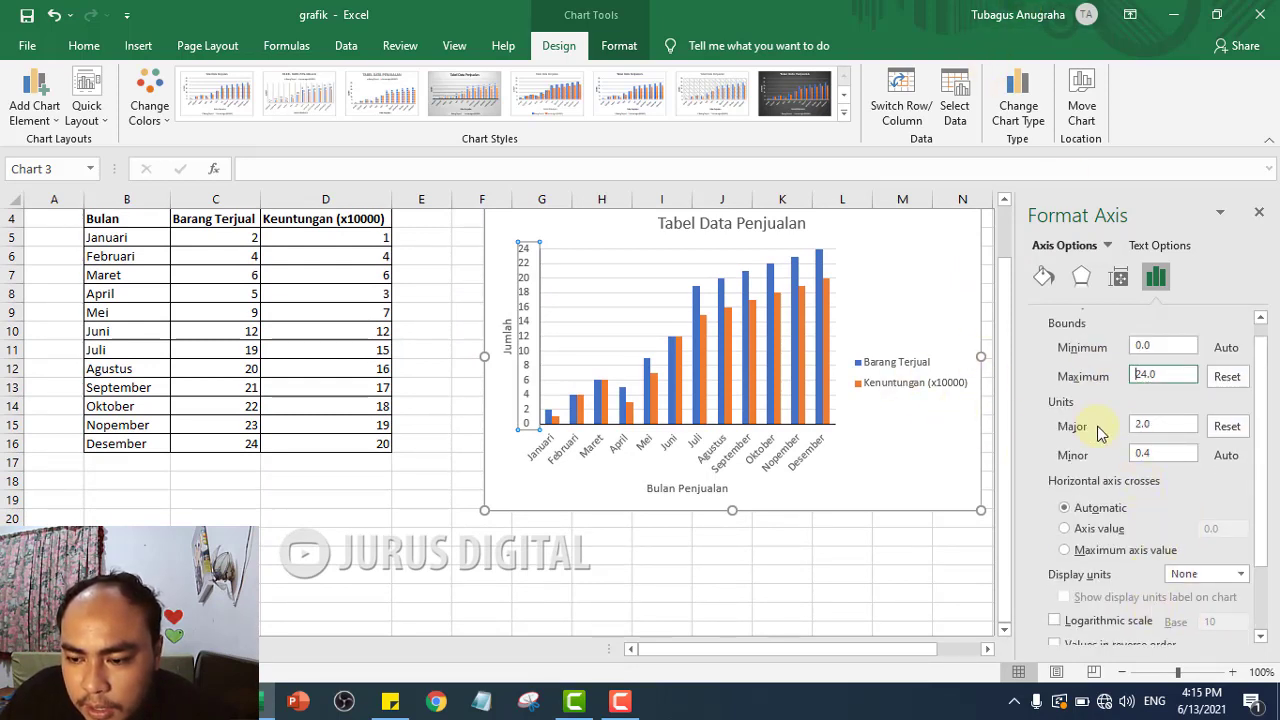
pyautogui.scroll(-2, 1097, 430)
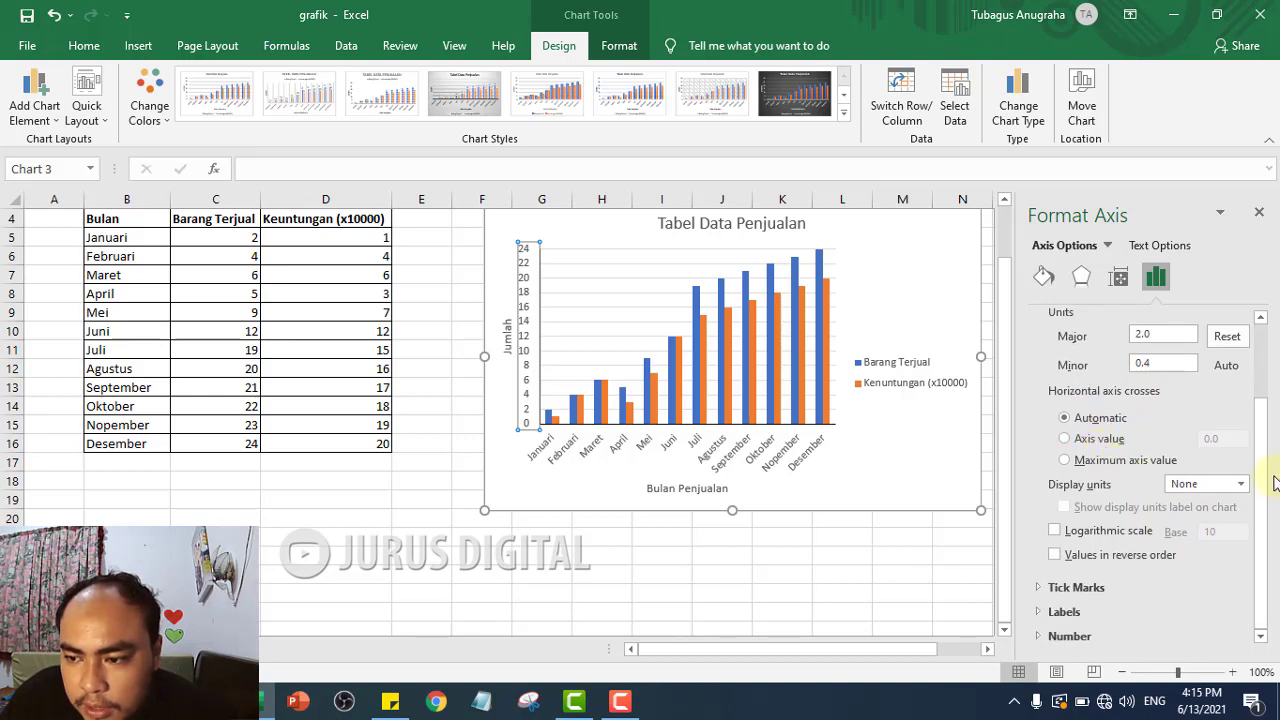
pyautogui.moveTo(1263, 455); pyautogui.dragTo(1265, 345)
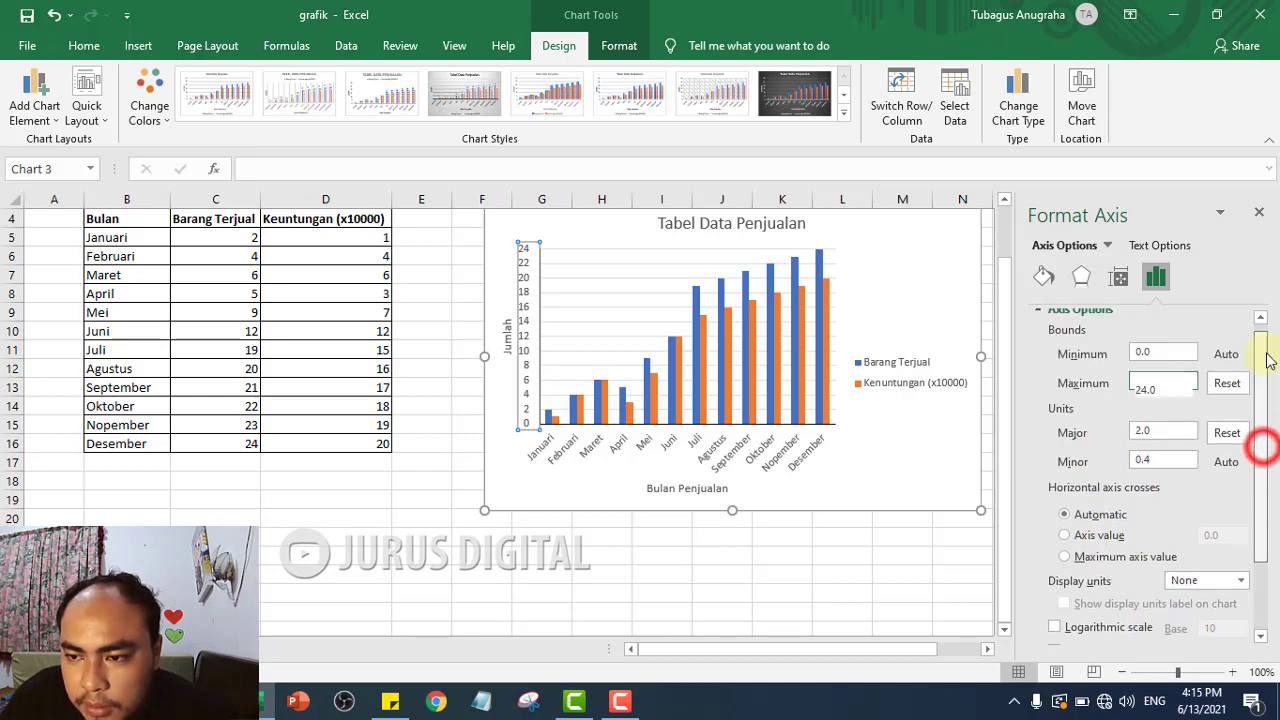
pyautogui.scroll(1, 724, 296)
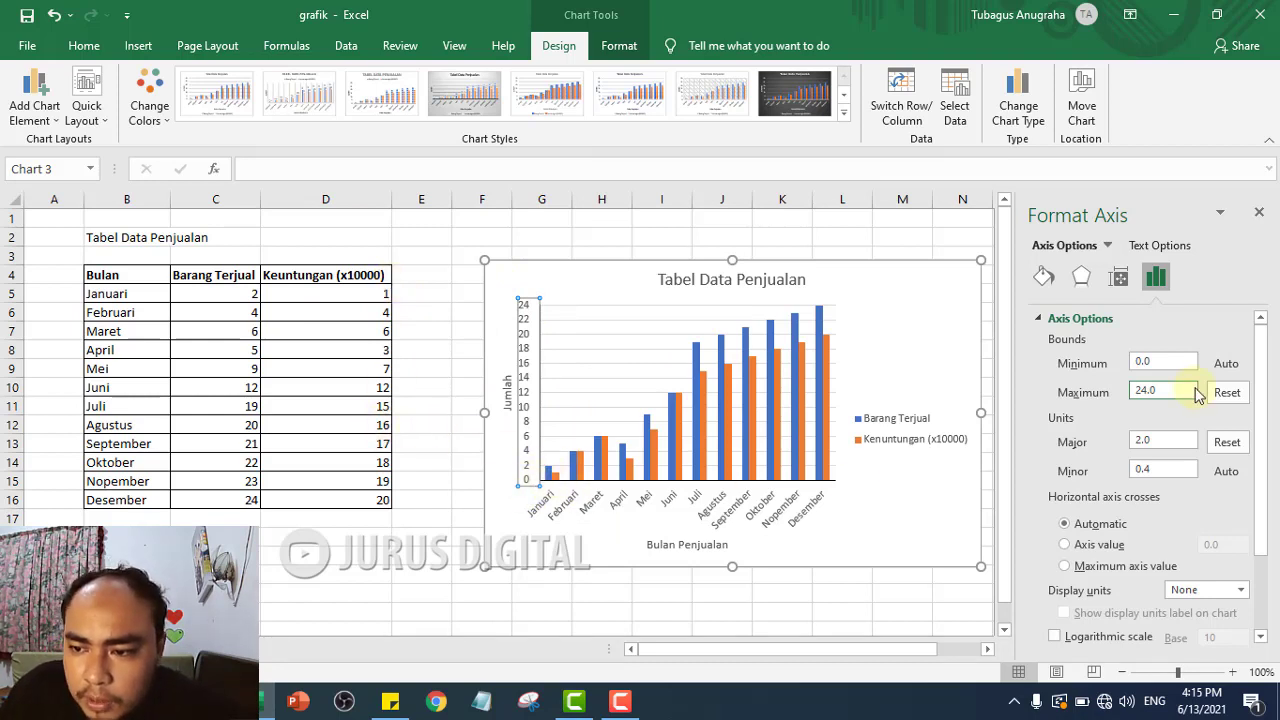
# - Try a vertical axis minimum of 2, then 0, and reset the minimum to Auto
pyautogui.moveTo(1175, 361); pyautogui.dragTo(1076, 366)
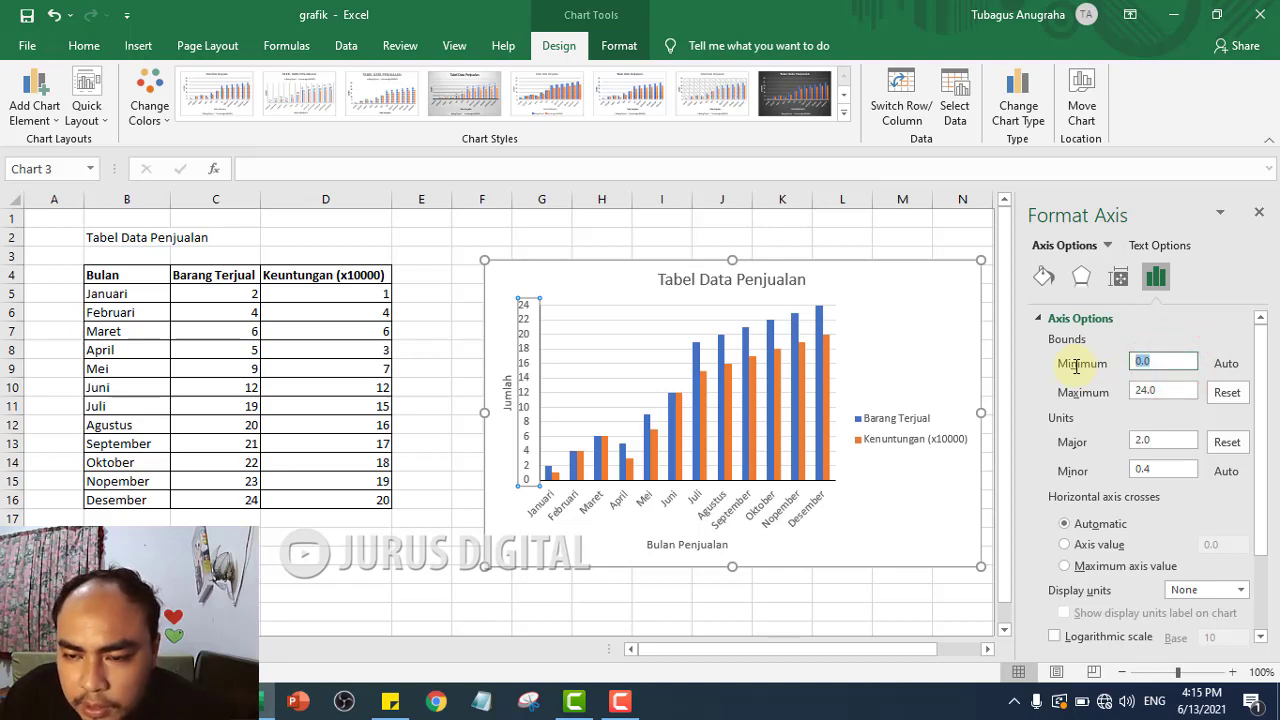
pyautogui.write('2')
pyautogui.press('Return')
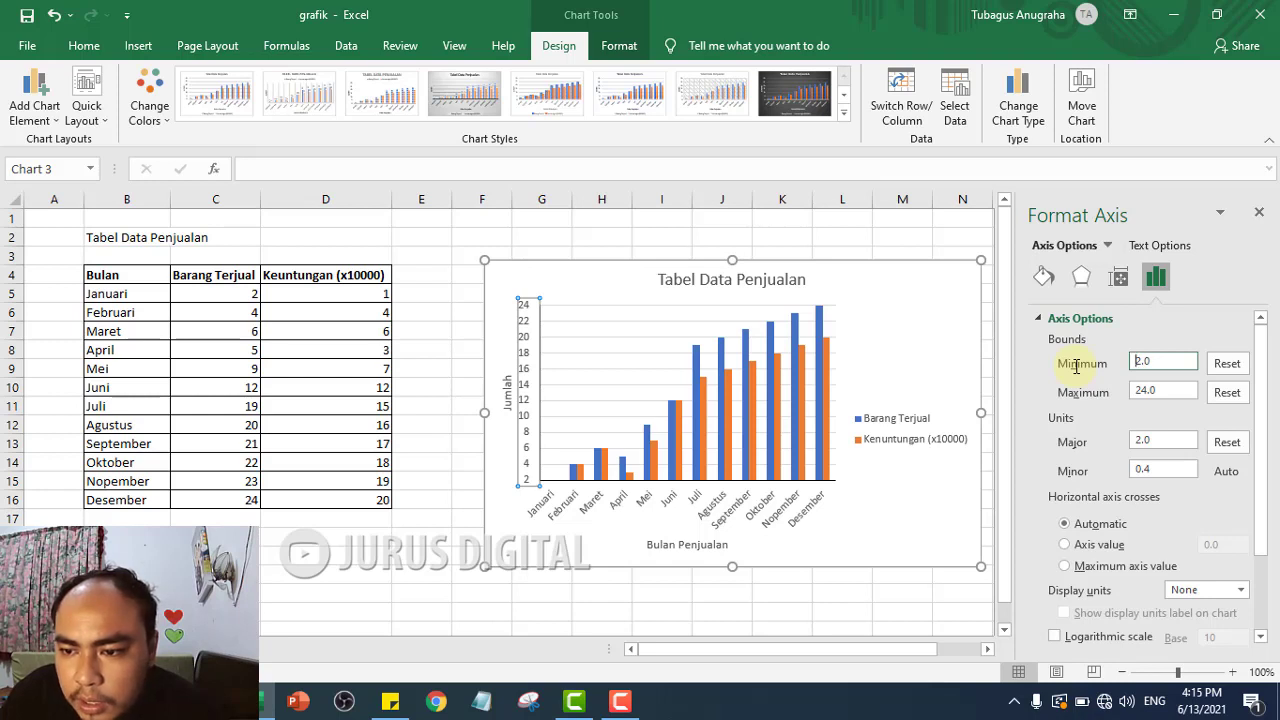
pyautogui.moveTo(1156, 360); pyautogui.dragTo(1037, 359)
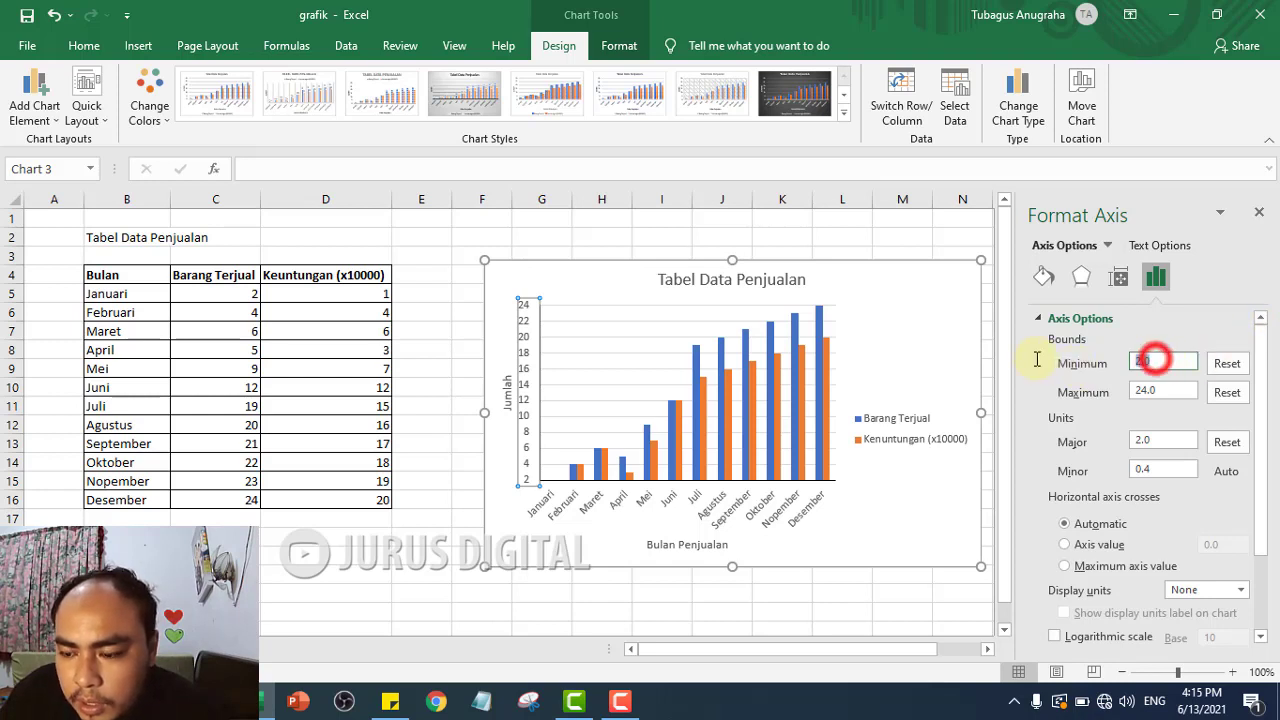
pyautogui.write('0')
pyautogui.press('Return')
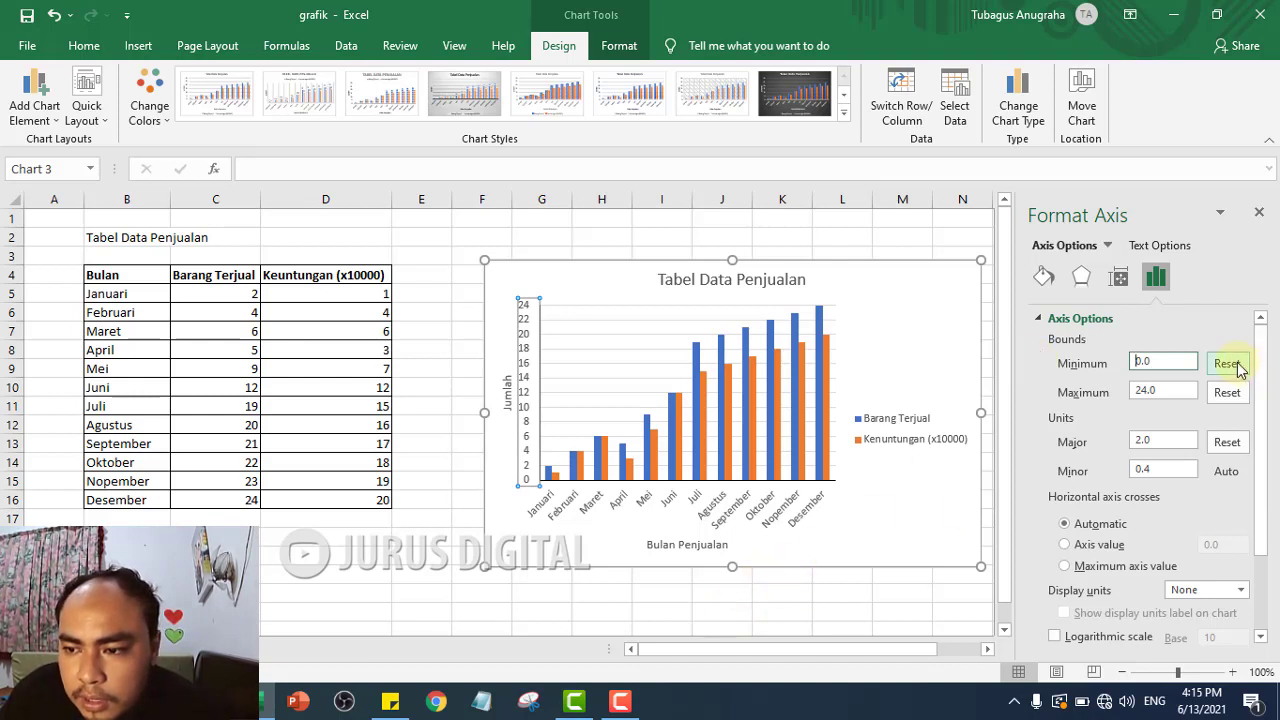
pyautogui.click(1227, 363)
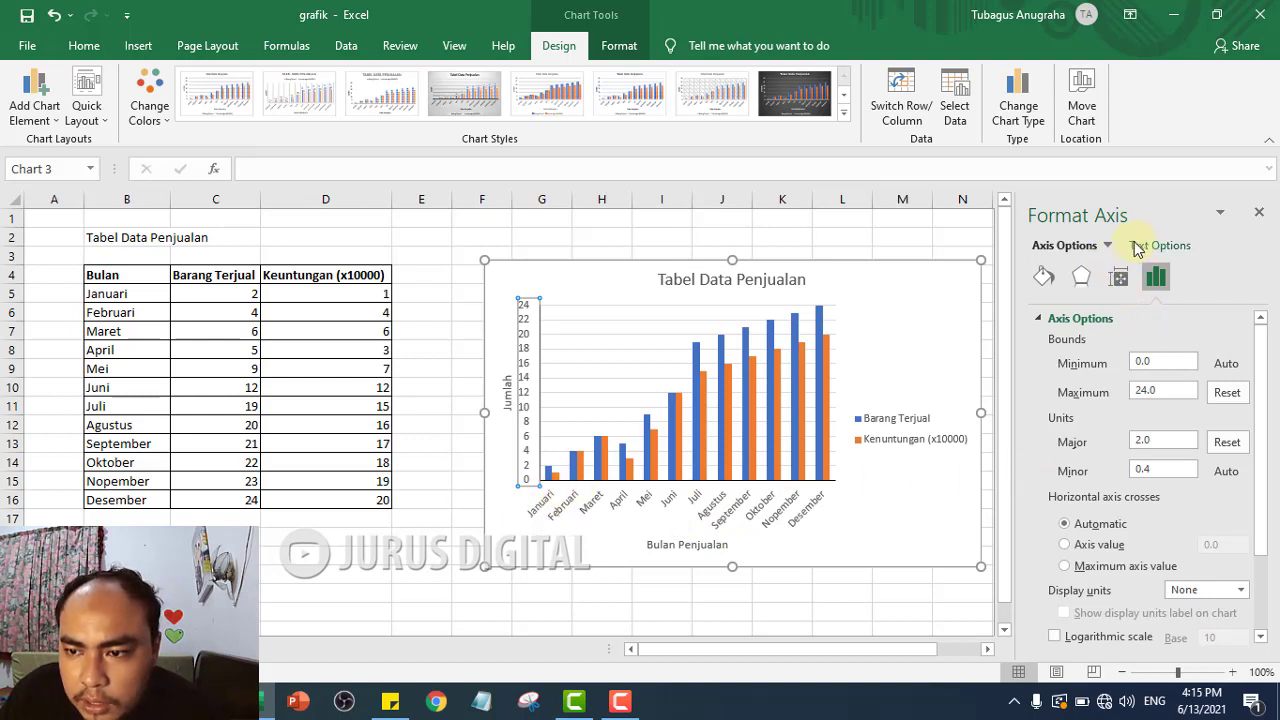
# - Select the horizontal month axis, try Text axis, and restore the automatic axis type
pyautogui.click(1094, 248)
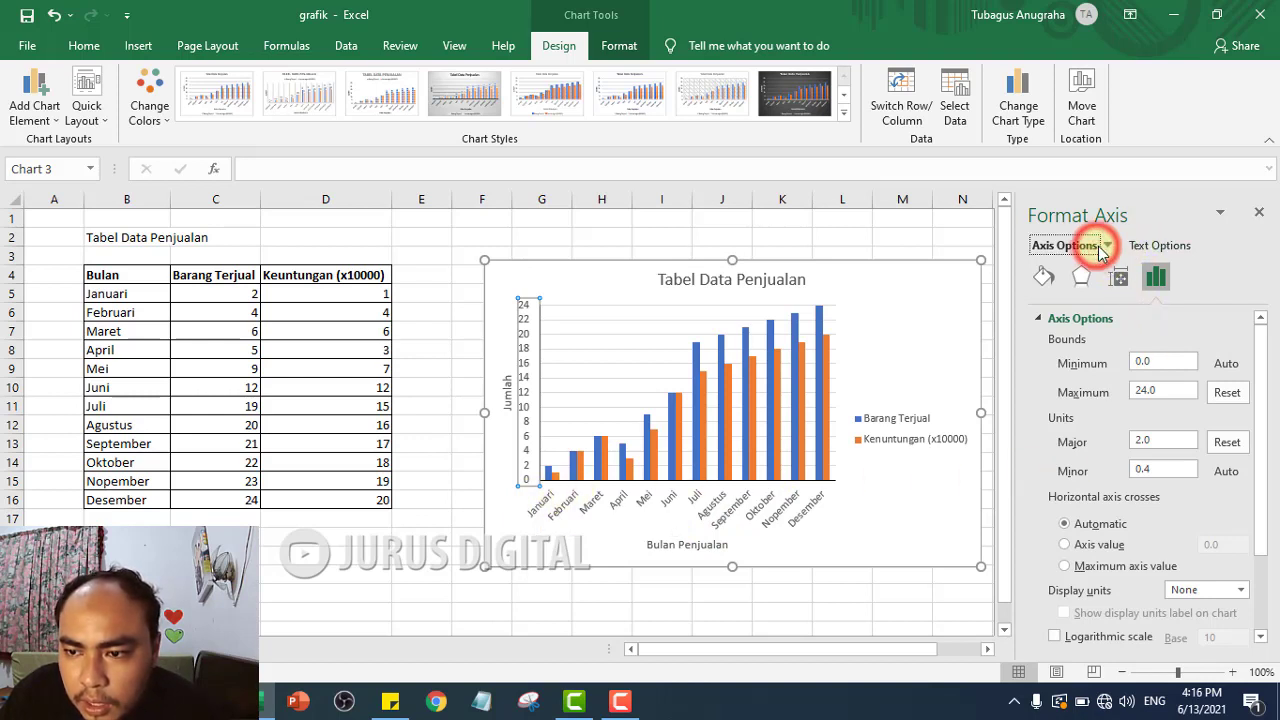
pyautogui.click(707, 510)
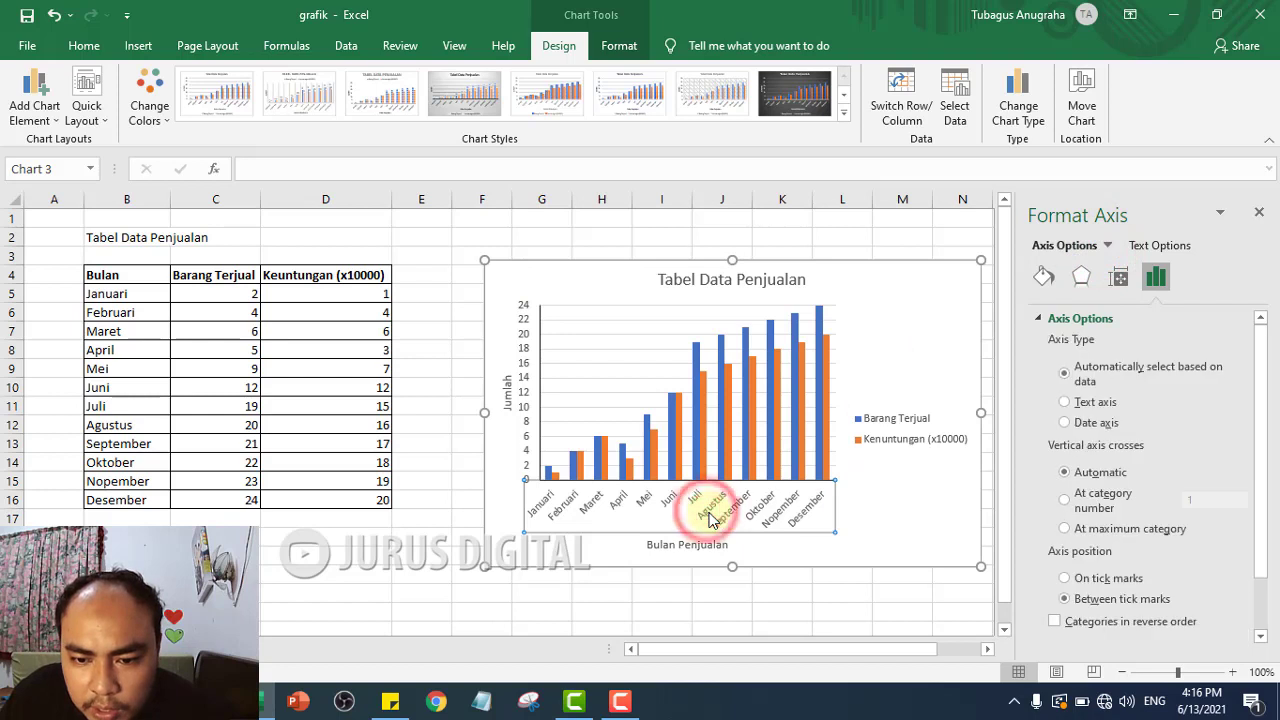
pyautogui.click(702, 510)
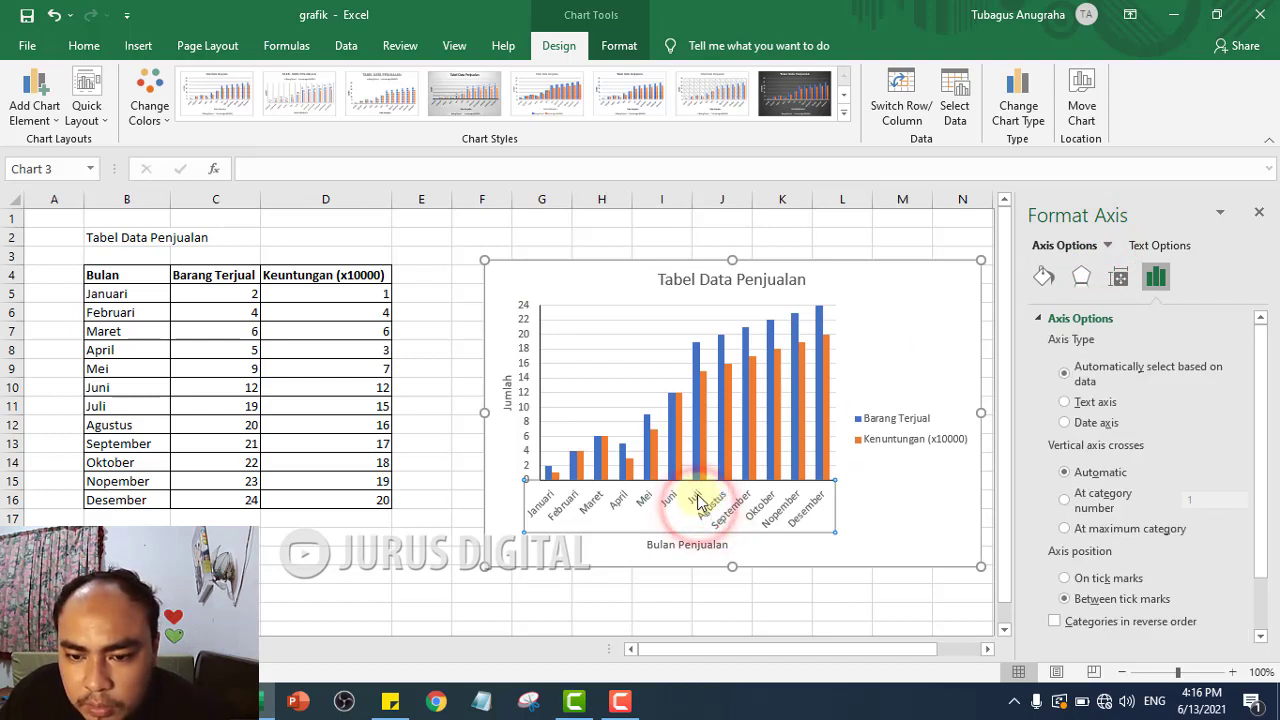
pyautogui.click(716, 508)
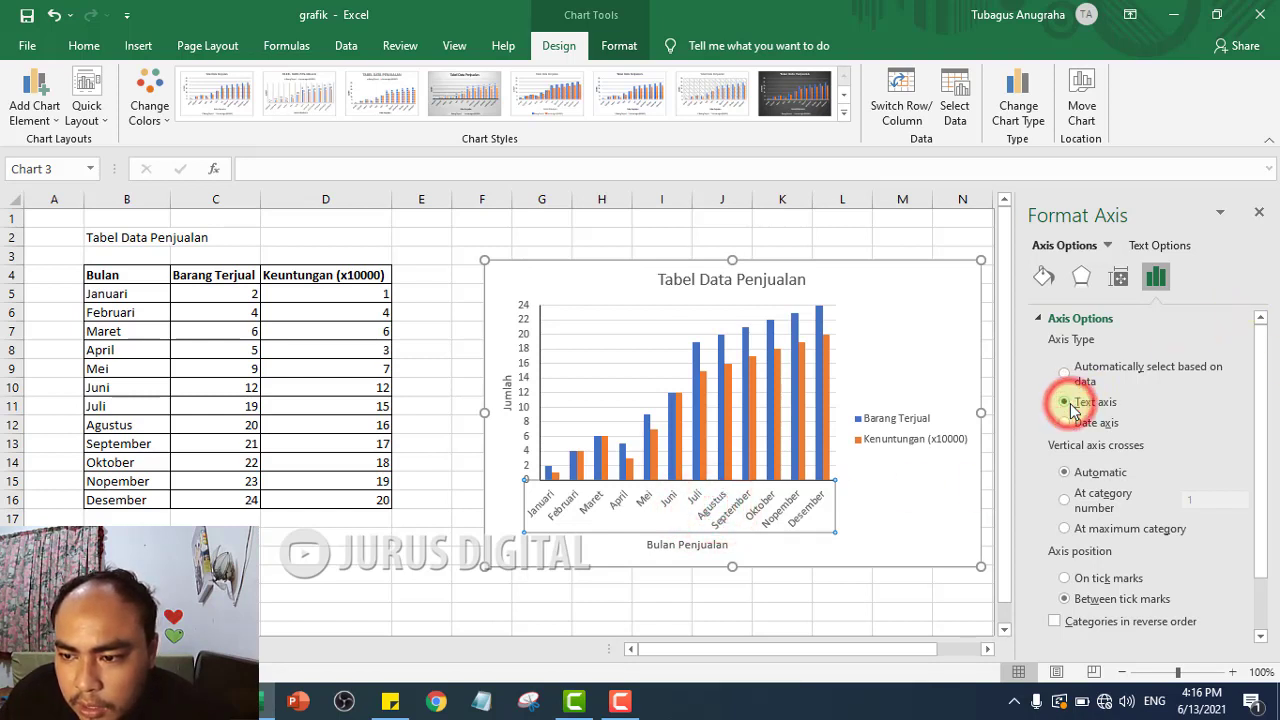
pyautogui.click(1065, 372)
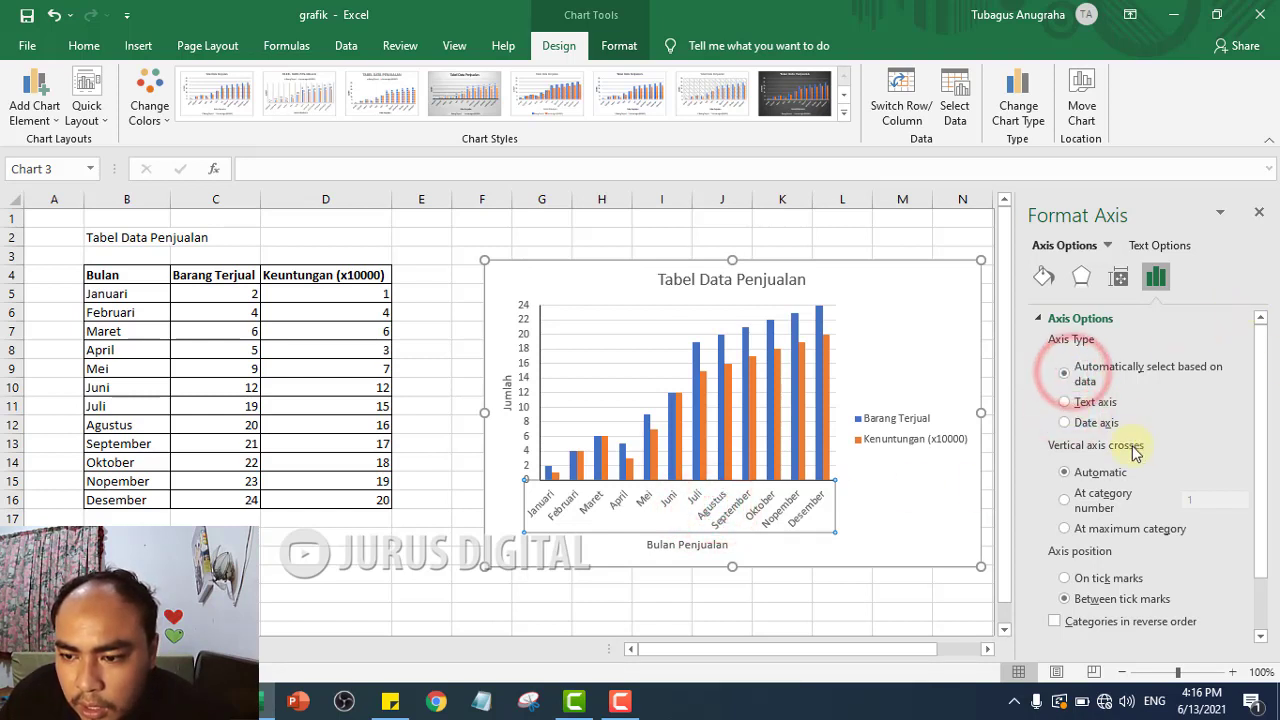
# - Try crossing at category 1 and a label interval of 1, reverting both to Automatic
pyautogui.scroll(-1, 1136, 458)
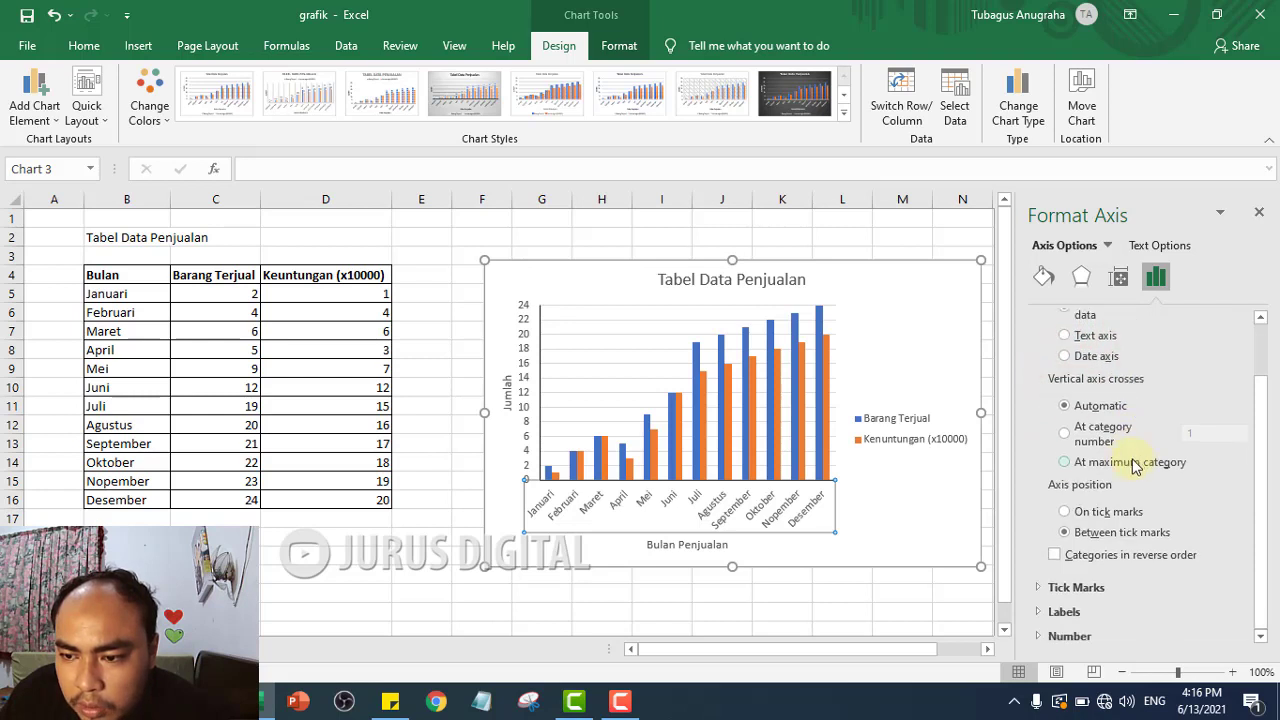
pyautogui.click(1073, 441)
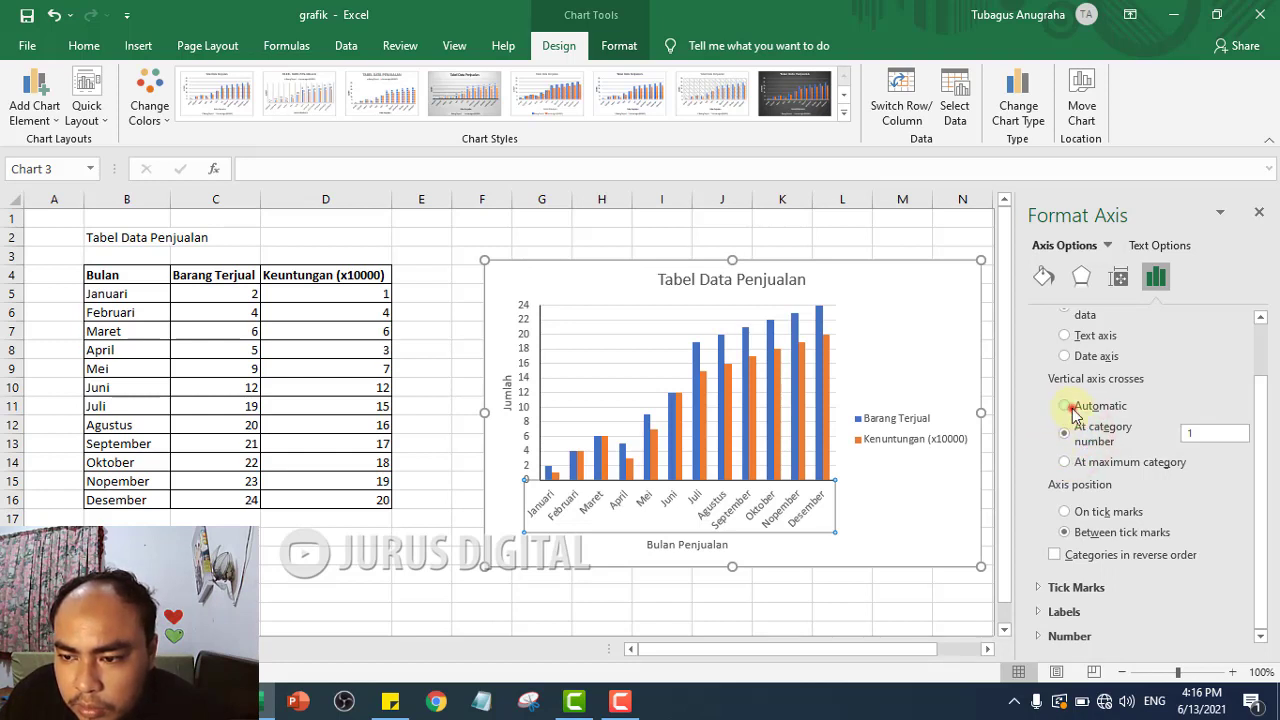
pyautogui.click(1073, 410)
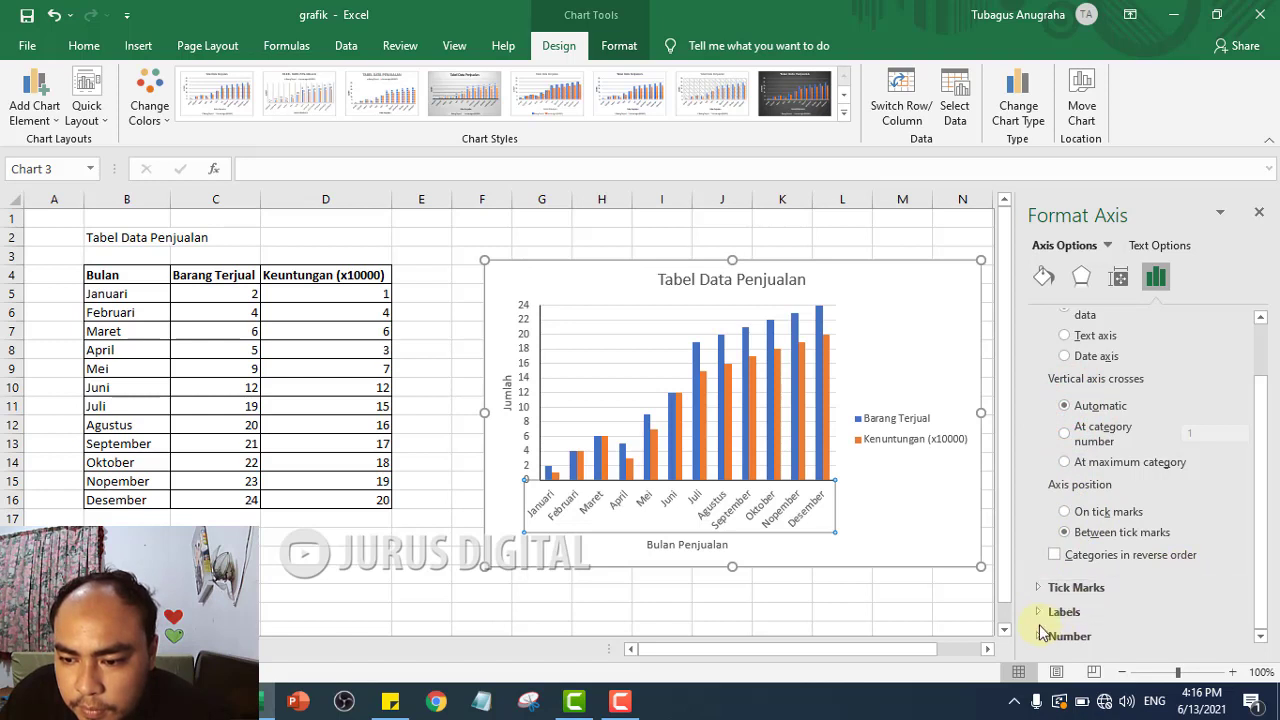
pyautogui.click(1058, 611)
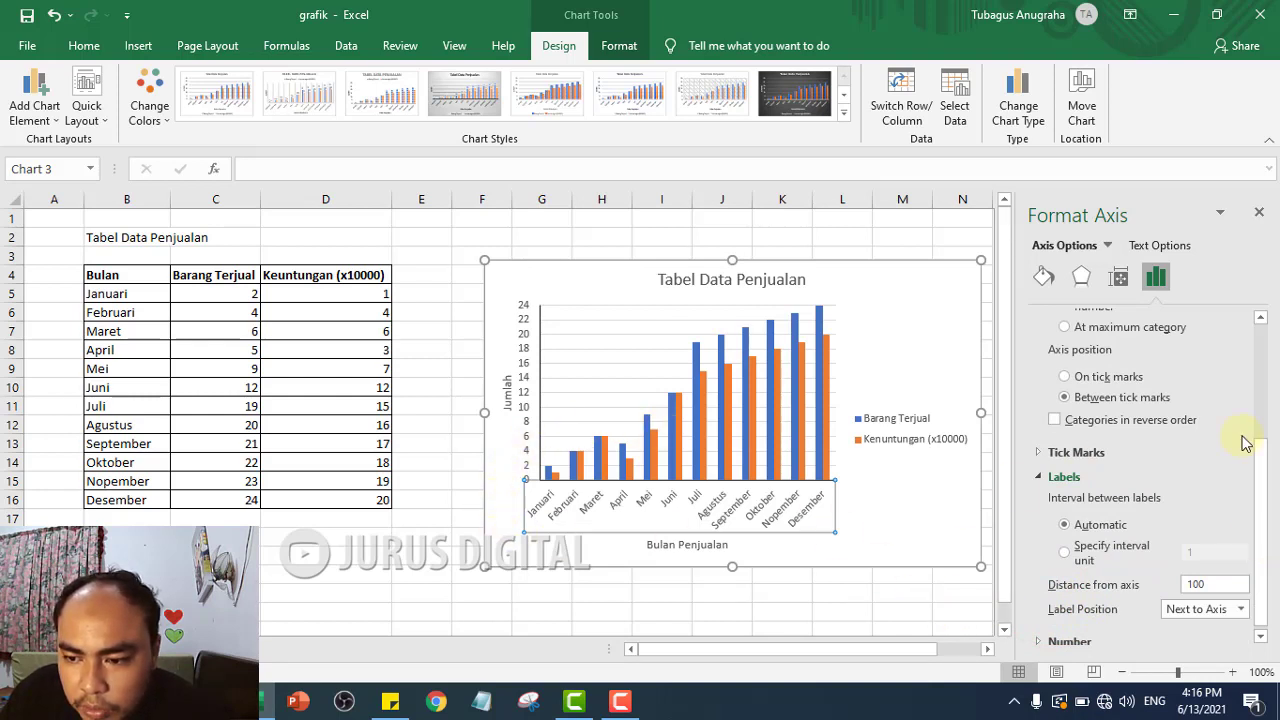
pyautogui.click(1065, 553)
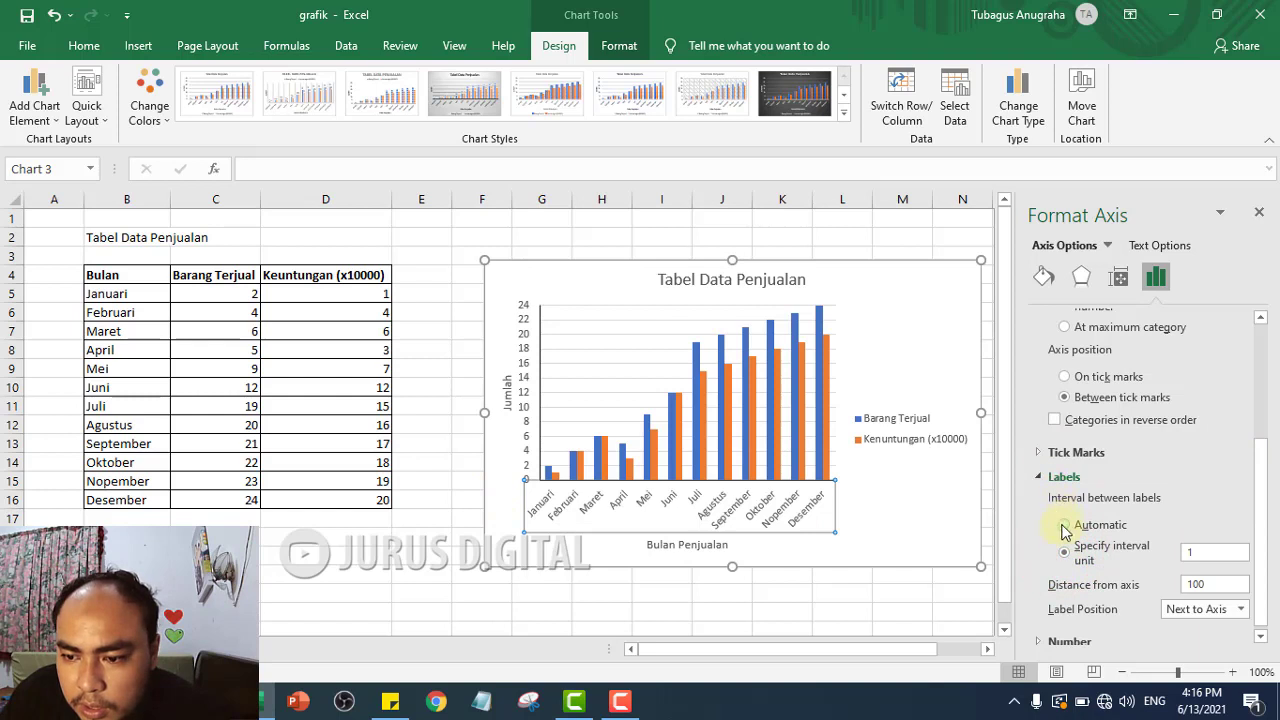
pyautogui.click(1063, 525)
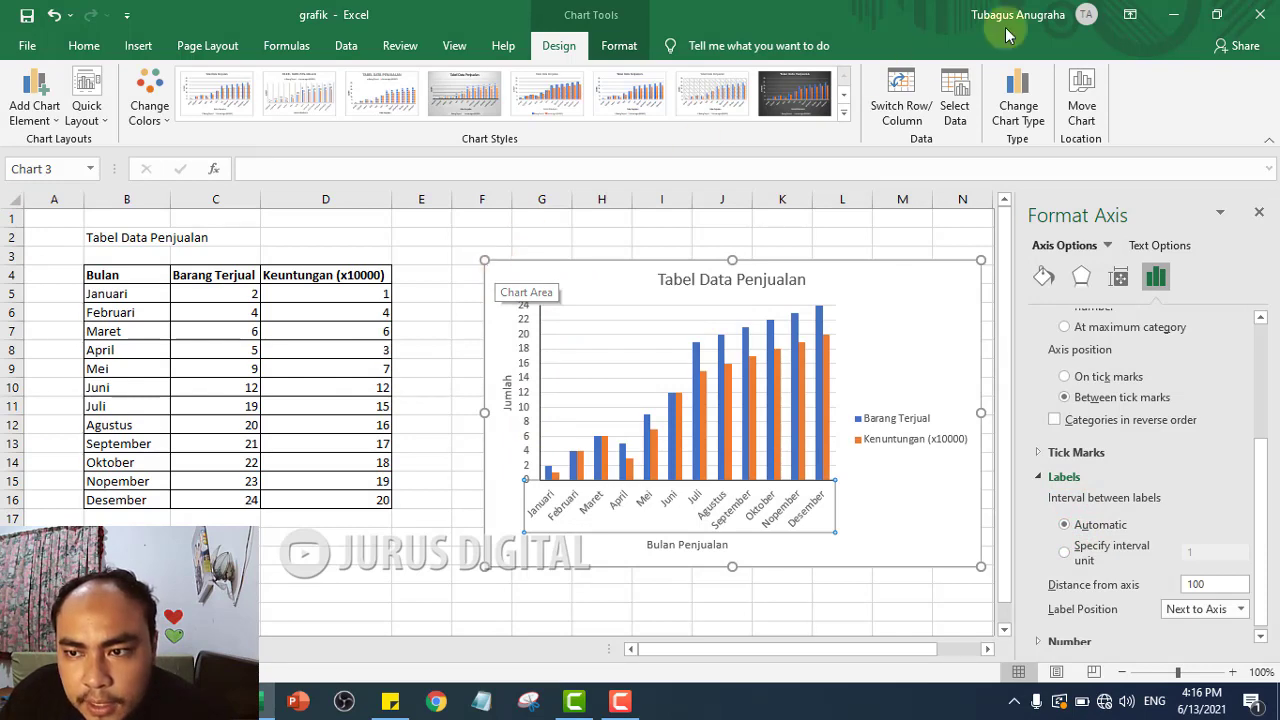
pyautogui.click(1027, 107)
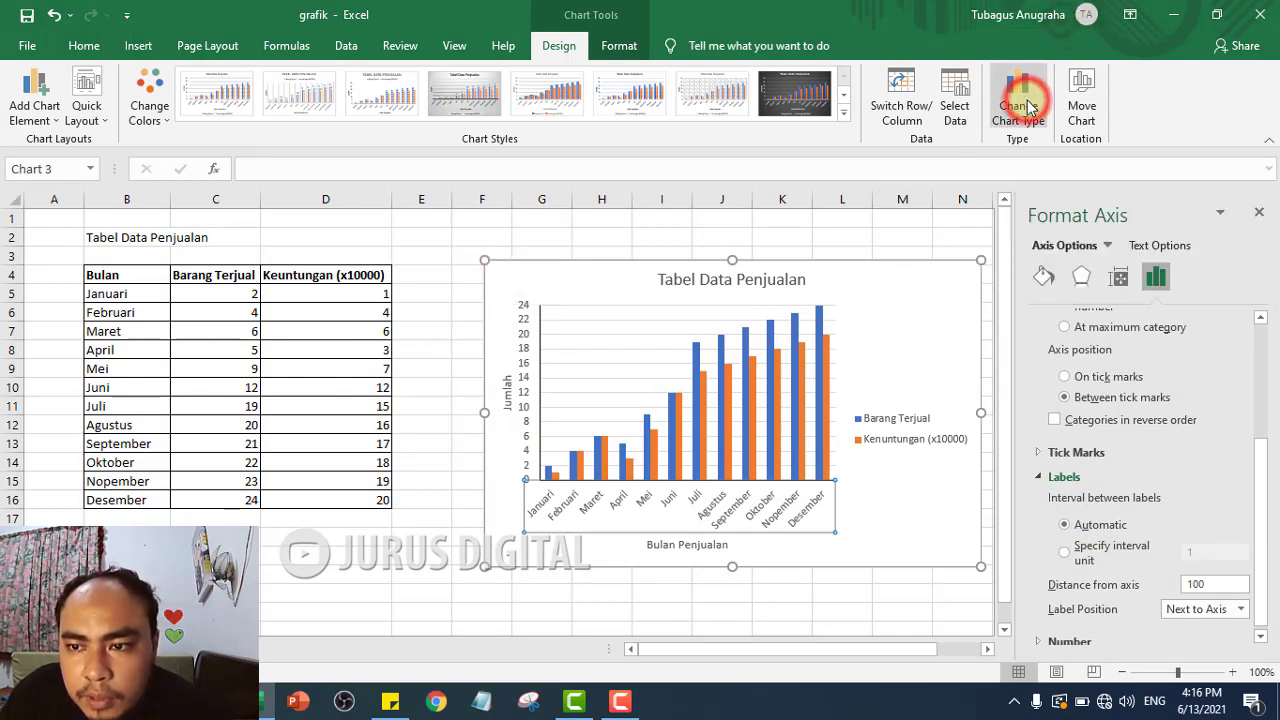
pyautogui.click(395, 248)
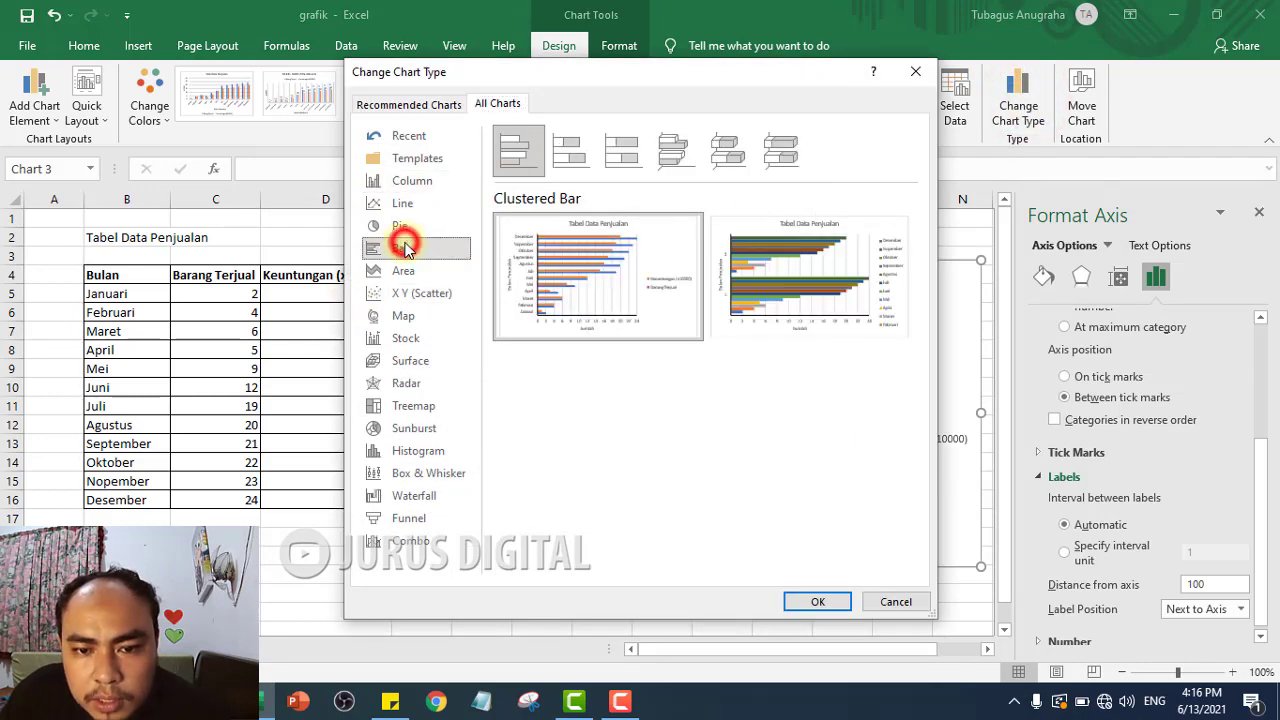
pyautogui.click(810, 601)
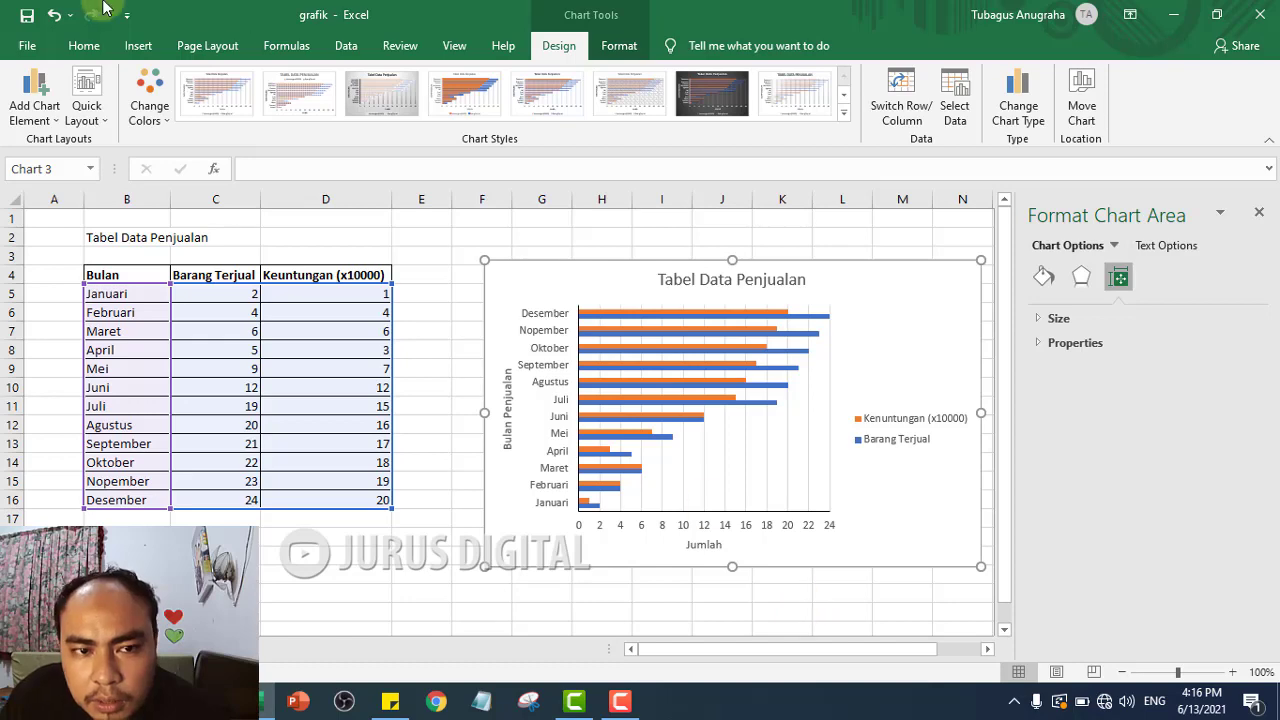
pyautogui.click(1035, 108)
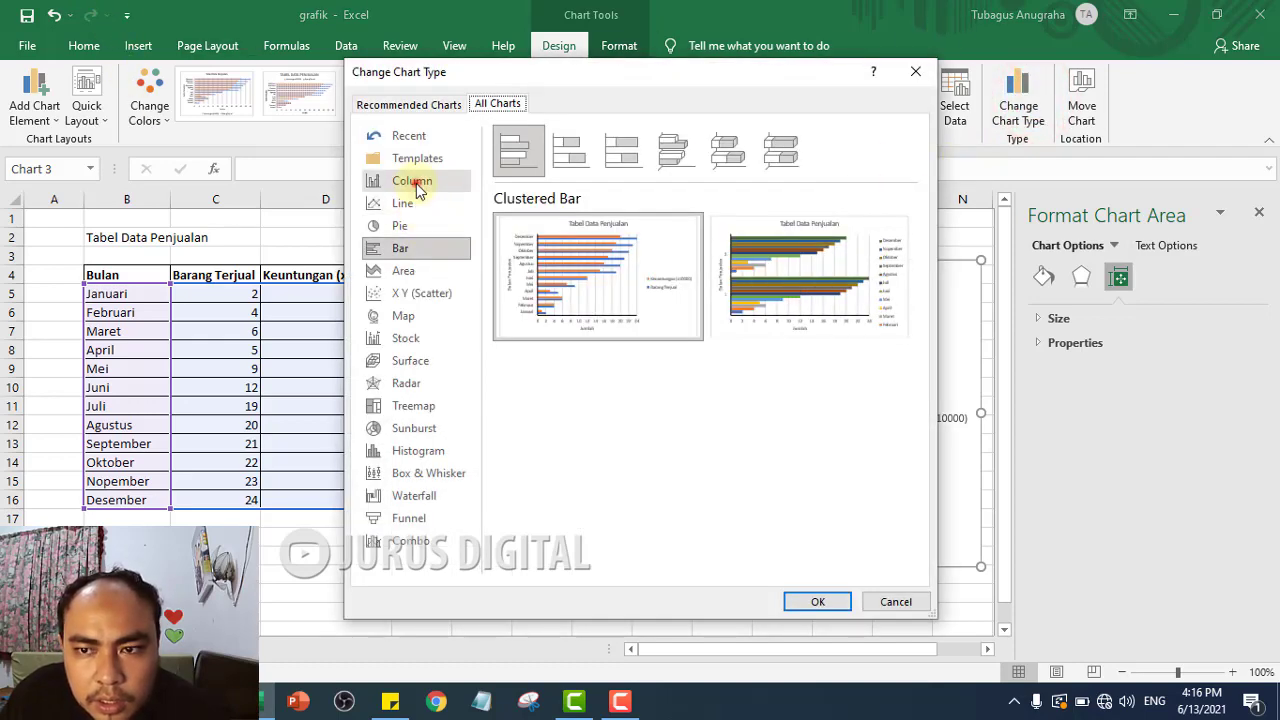
pyautogui.click(415, 182)
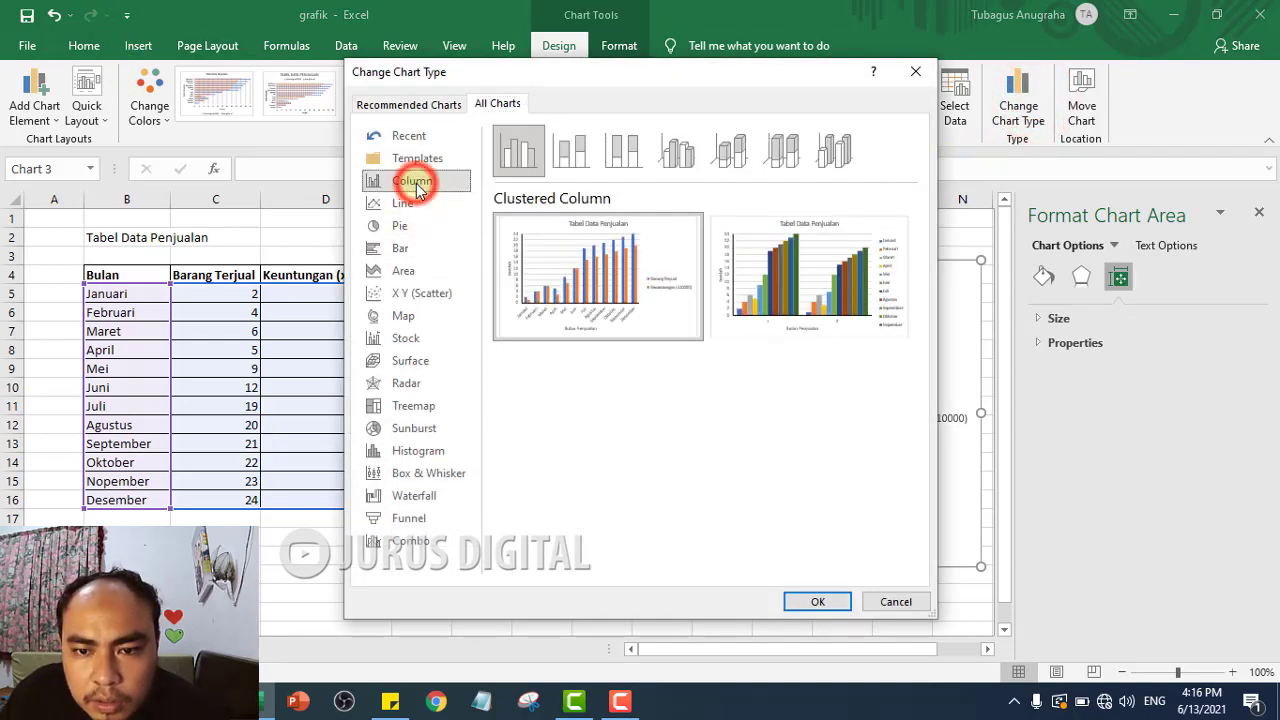
pyautogui.click(815, 600)
pyautogui.click(1030, 108)
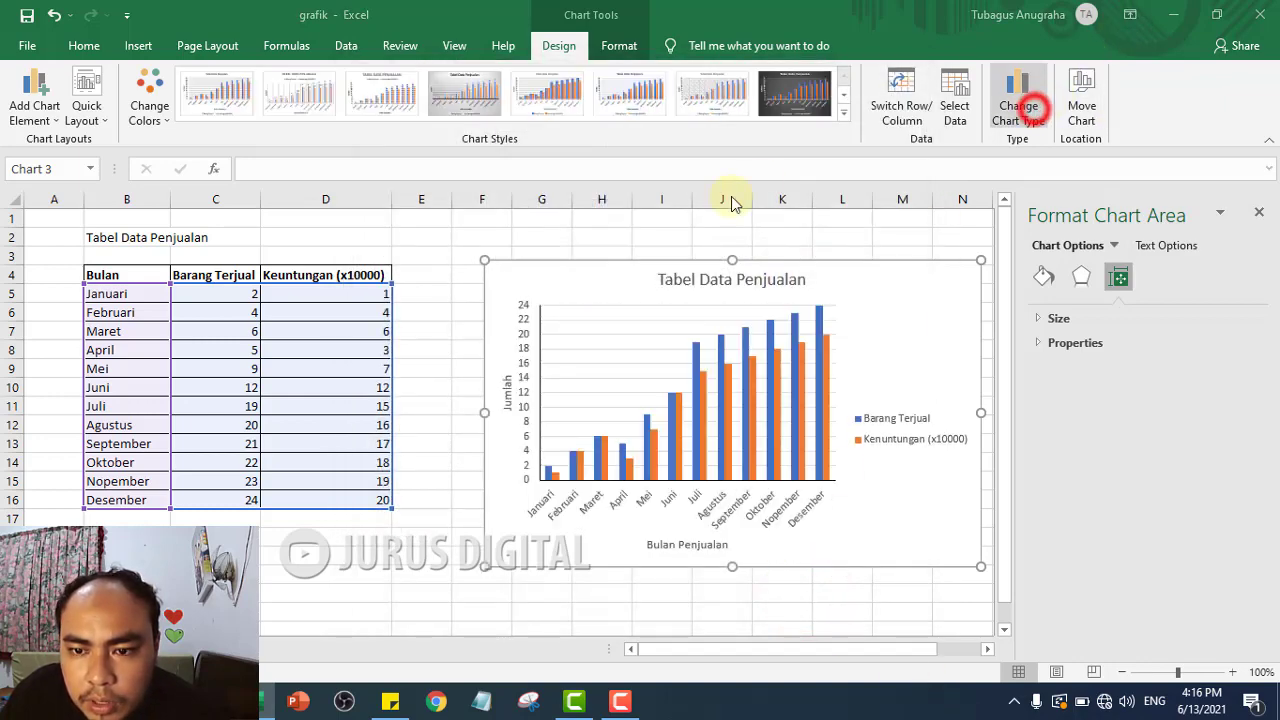
pyautogui.click(829, 272)
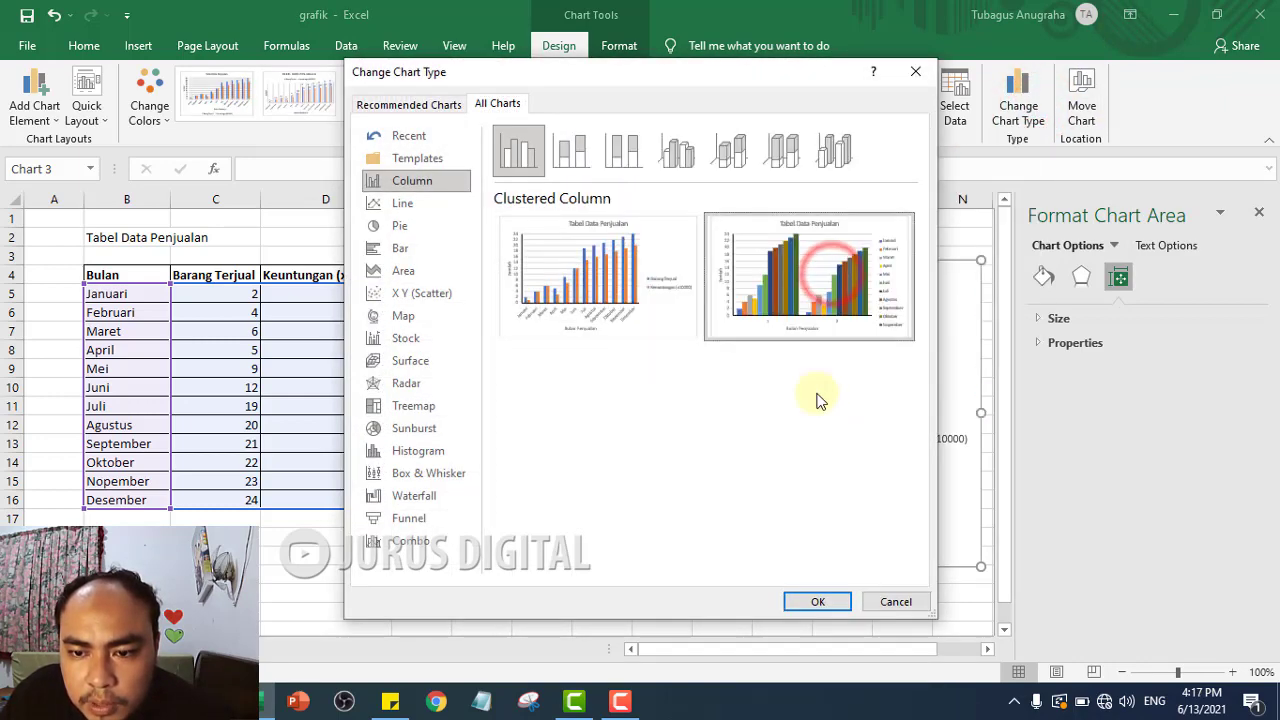
# - Apply the month-series clustered column layout, then reselect the months-along-the-axis column variant
pyautogui.click(836, 606)
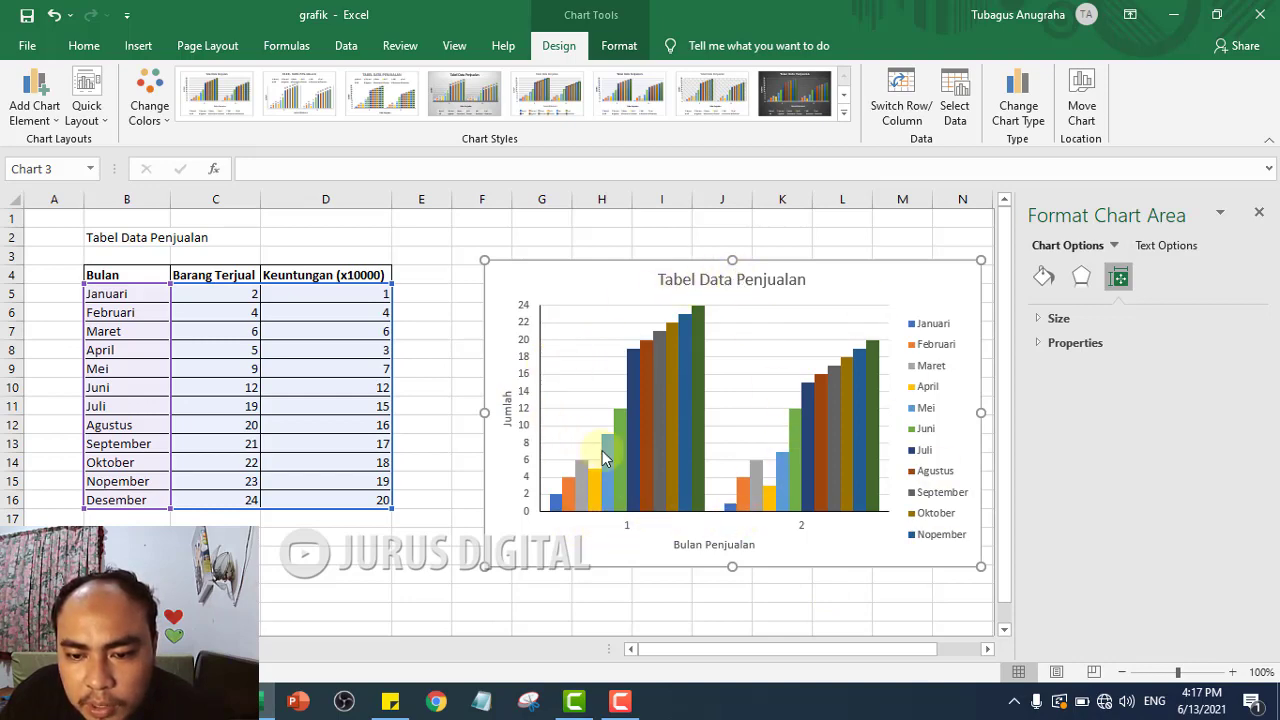
pyautogui.click(1022, 113)
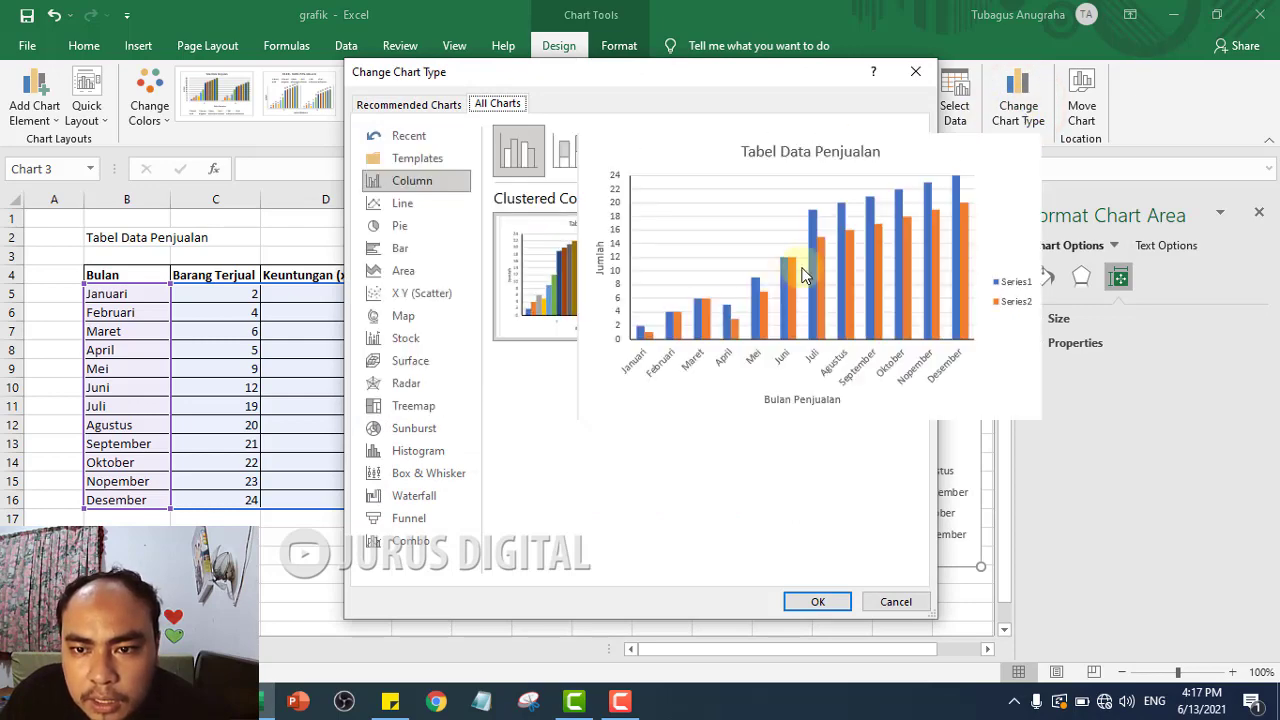
pyautogui.click(795, 268)
pyautogui.click(737, 252)
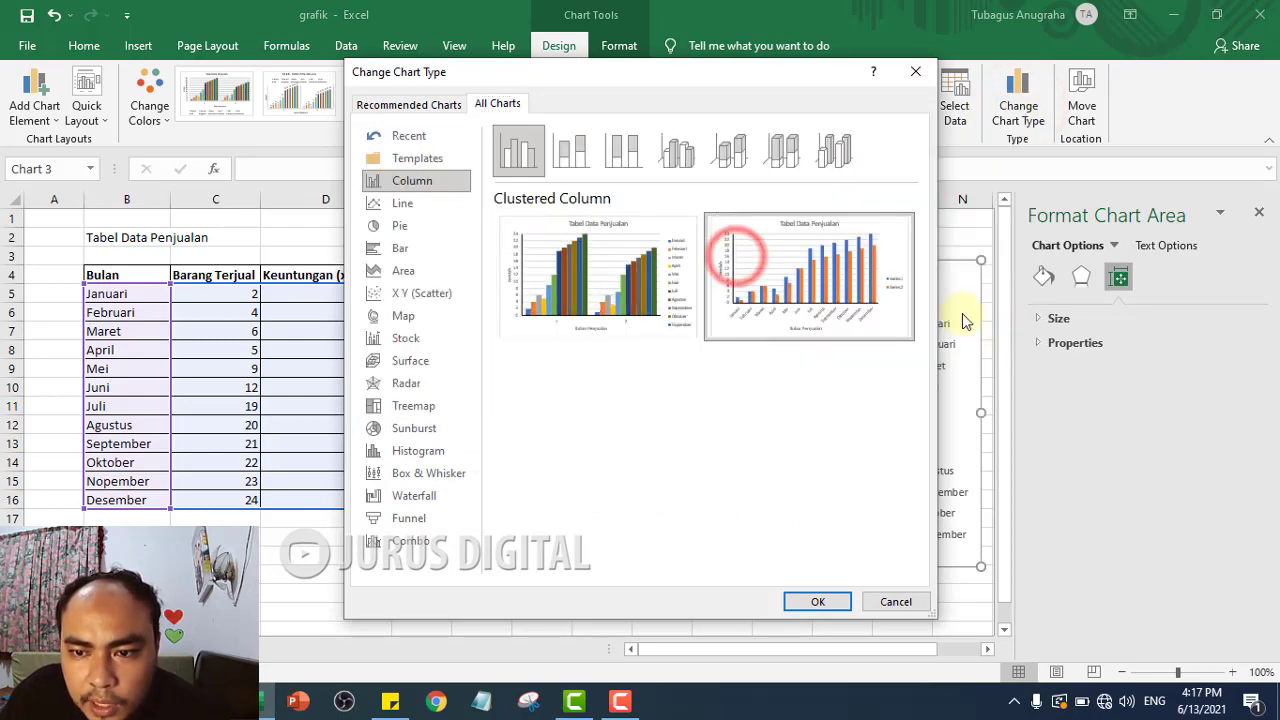
# - Confirm the Clustered Column layout with months along the horizontal axis
pyautogui.moveTo(862, 306)
pyautogui.click(818, 601)
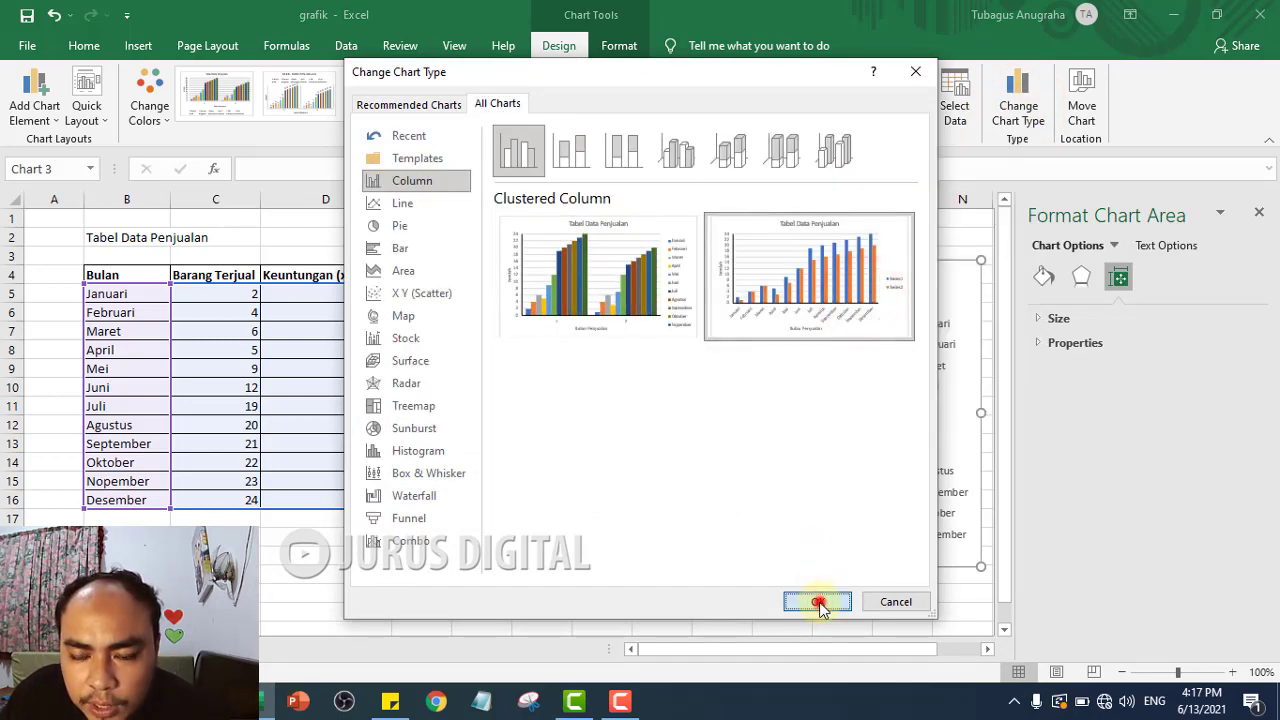